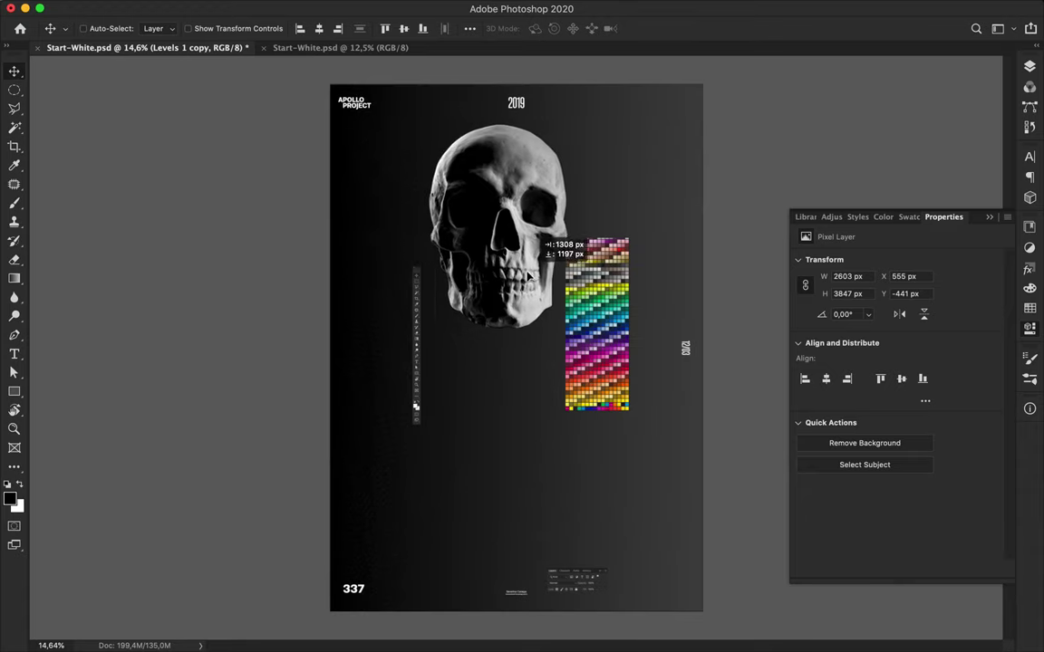
# Drag the lower skull left so it sits just beneath the rainbow palette column.
pyautogui.moveTo(512, 264)
pyautogui.mouseDown()
pyautogui.moveTo(459, 274)
pyautogui.moveTo(616, 477)
pyautogui.mouseUp()
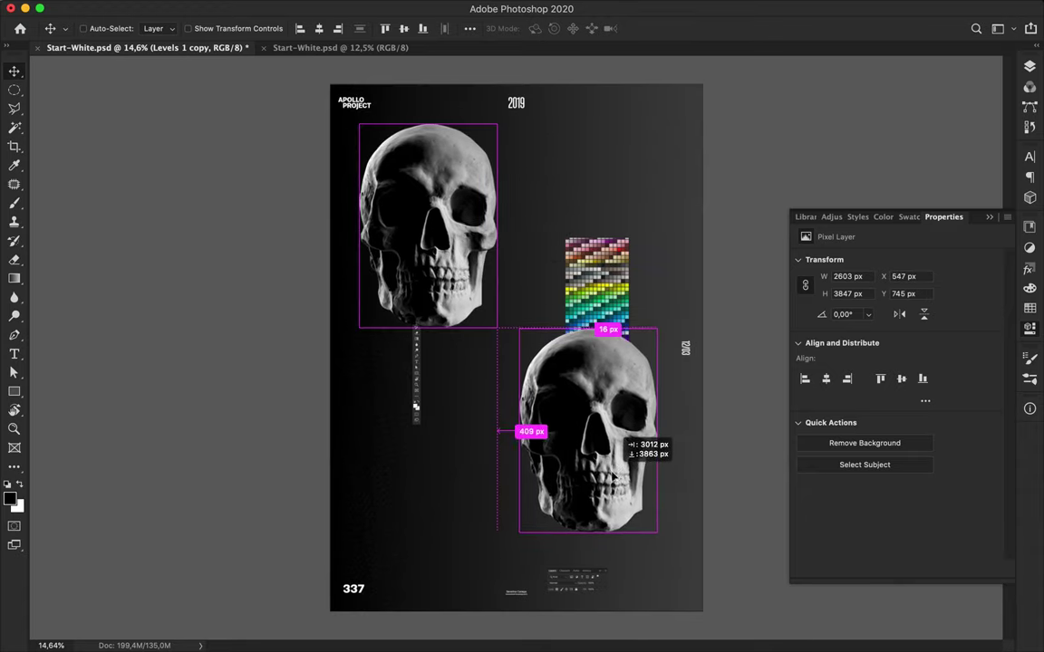
# With the Rectangular Marquee, delete the upper skull's right half and the lower skull's left half.
pyautogui.press('m')
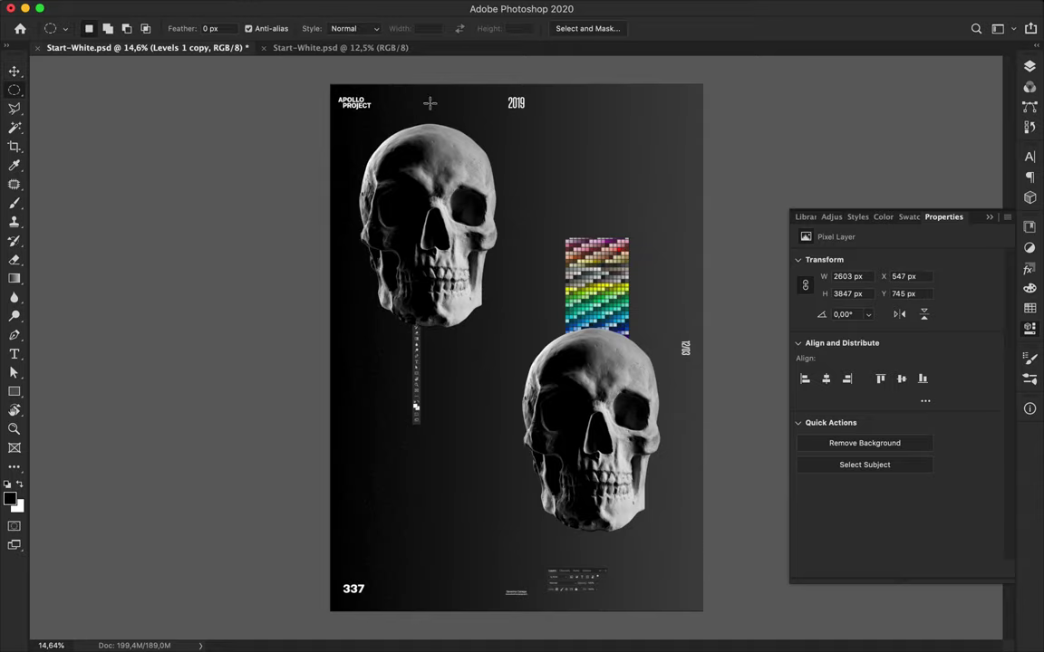
pyautogui.rightClick(15, 90)
pyautogui.click(91, 84)
pyautogui.moveTo(435, 113); pyautogui.dragTo(524, 385)
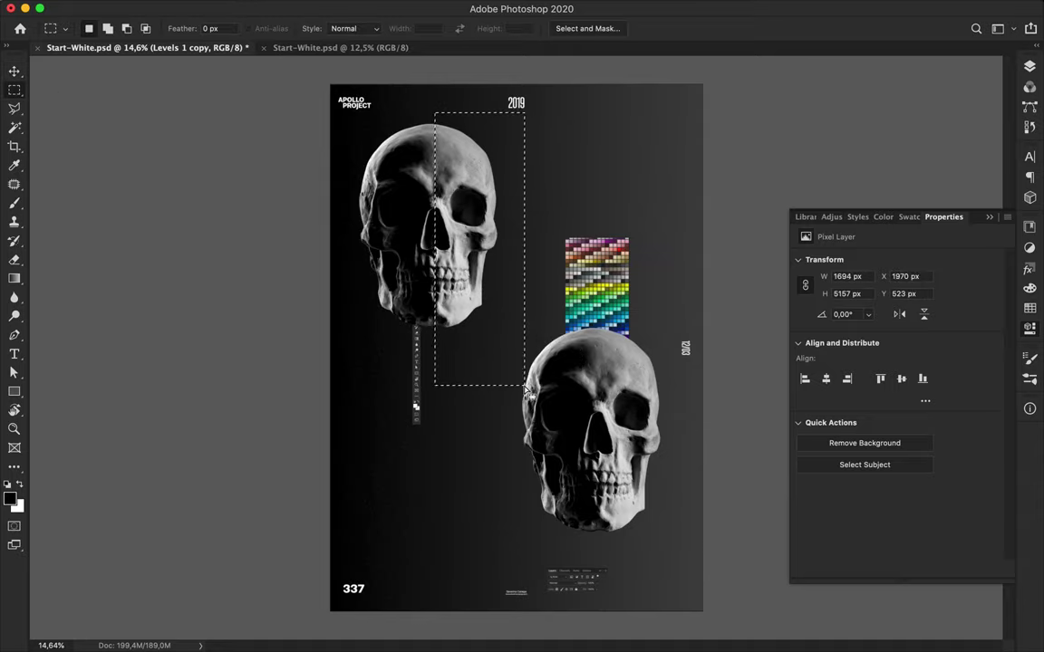
pyautogui.press('Delete')
pyautogui.hotkey('ctrl', 'j')
pyautogui.moveTo(595, 317); pyautogui.dragTo(497, 562)
pyautogui.press('Delete')
# Move the thin toolbar screenshot strip beside the upper skull.
pyautogui.press('v')
pyautogui.click(421, 395)
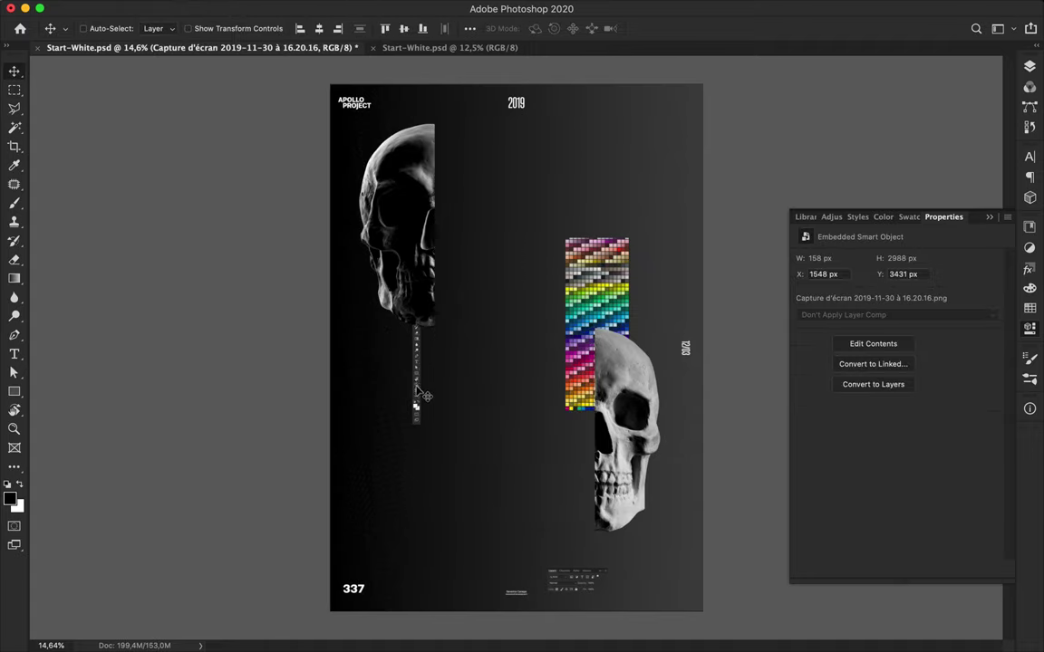
pyautogui.moveTo(417, 389); pyautogui.dragTo(437, 227)
# Move the five image layers below the APOLLO text, then collapse Groupe 1.
pyautogui.click(1029, 67)
pyautogui.click(902, 163)
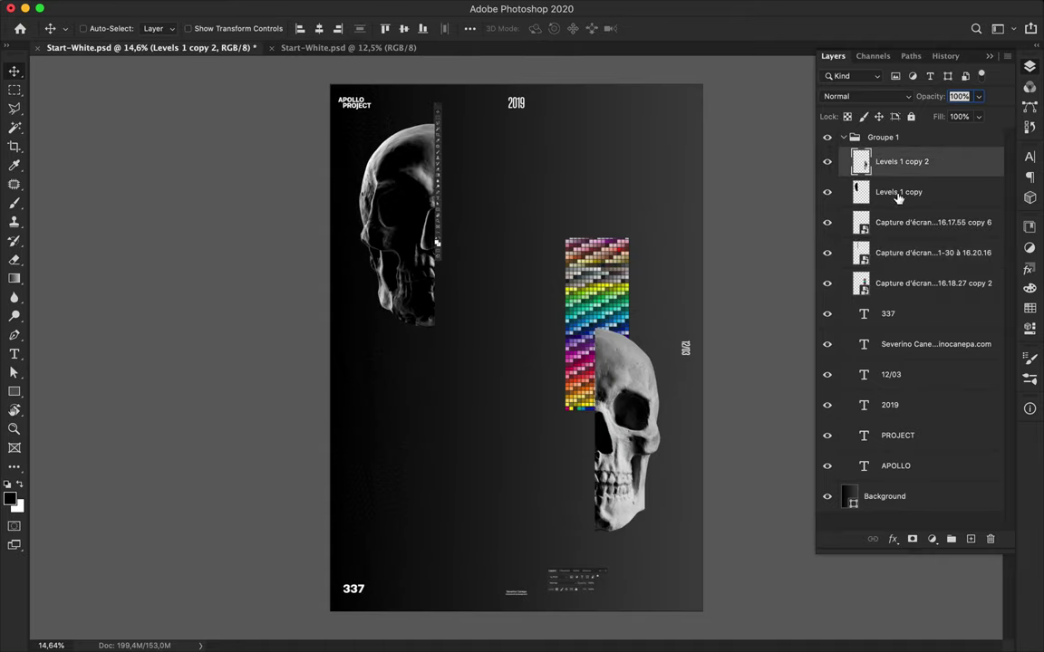
pyautogui.keyDown('shift'); pyautogui.click(900, 282); pyautogui.keyUp('shift')
pyautogui.moveTo(900, 283); pyautogui.dragTo(900, 478)
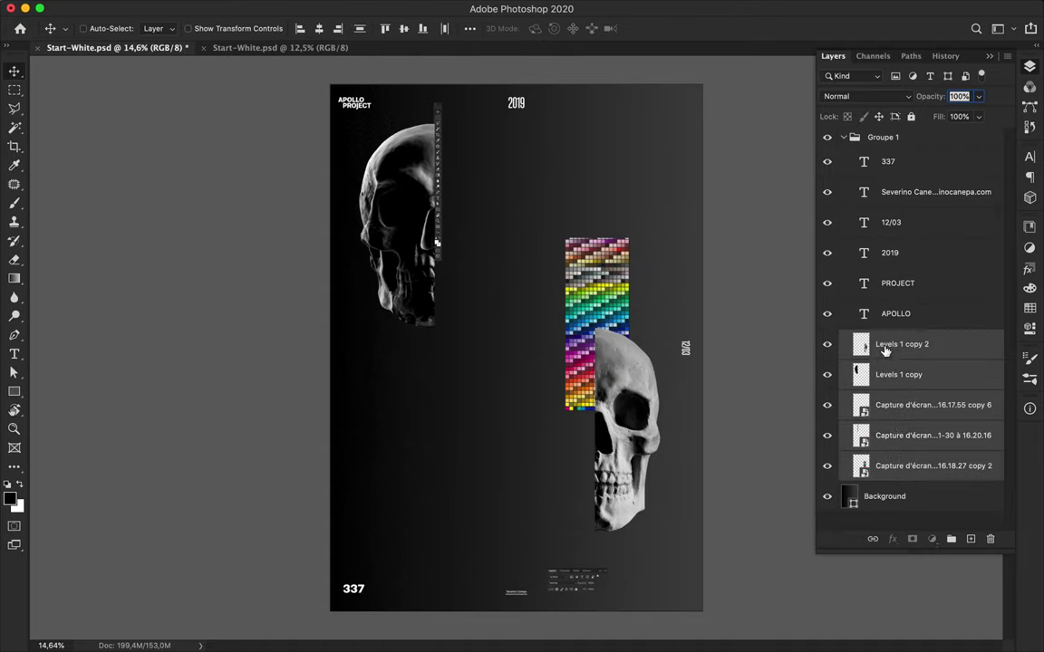
pyautogui.click(844, 137)
# Nudge the toolbar strip into place and move its layer to the top of the stack.
pyautogui.scroll(2, 449, 159)
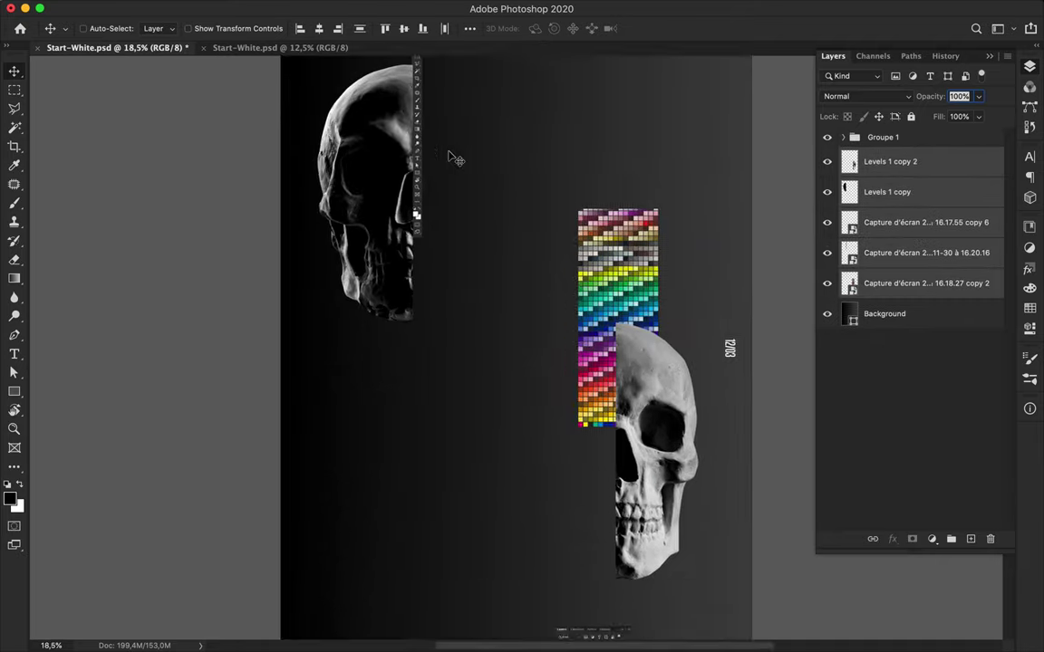
pyautogui.scroll(-1, 449, 158)
pyautogui.moveTo(448, 159); pyautogui.dragTo(444, 134)
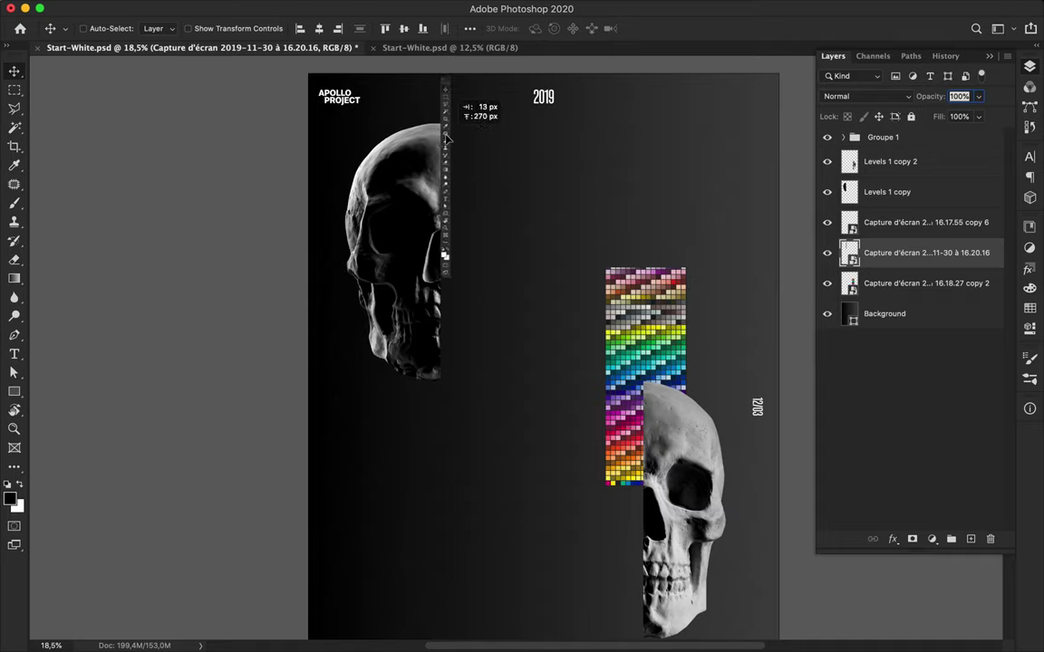
pyautogui.moveTo(891, 270); pyautogui.dragTo(883, 161)
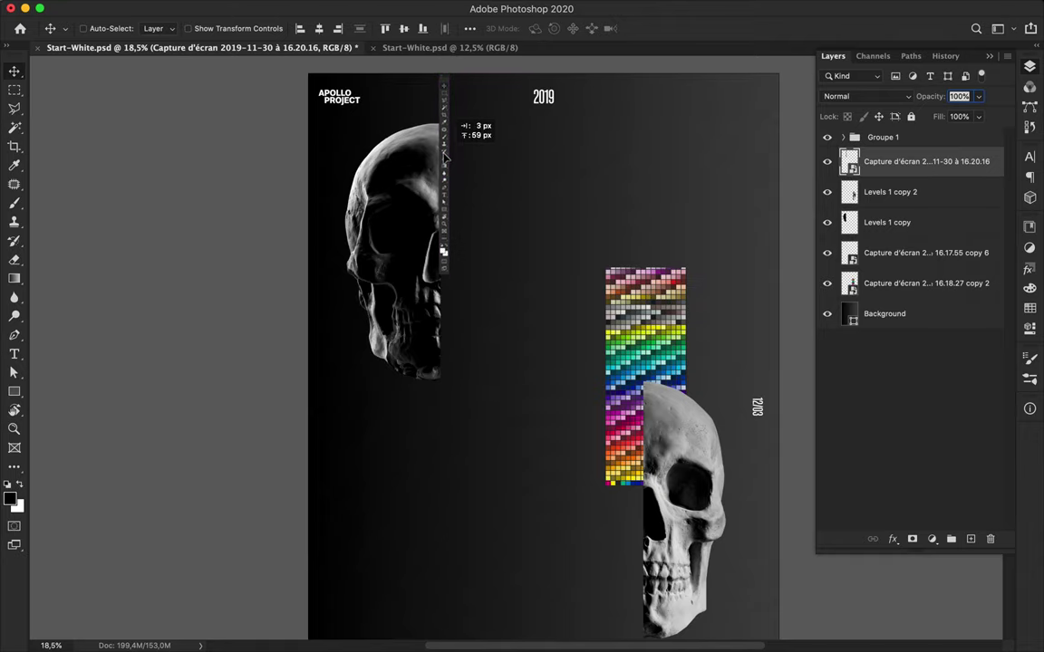
# Align the toolbar strip with the upper skull's cut edge and duplicate it below.
pyautogui.scroll(3, 445, 159)
pyautogui.moveTo(444, 117); pyautogui.dragTo(429, 121)
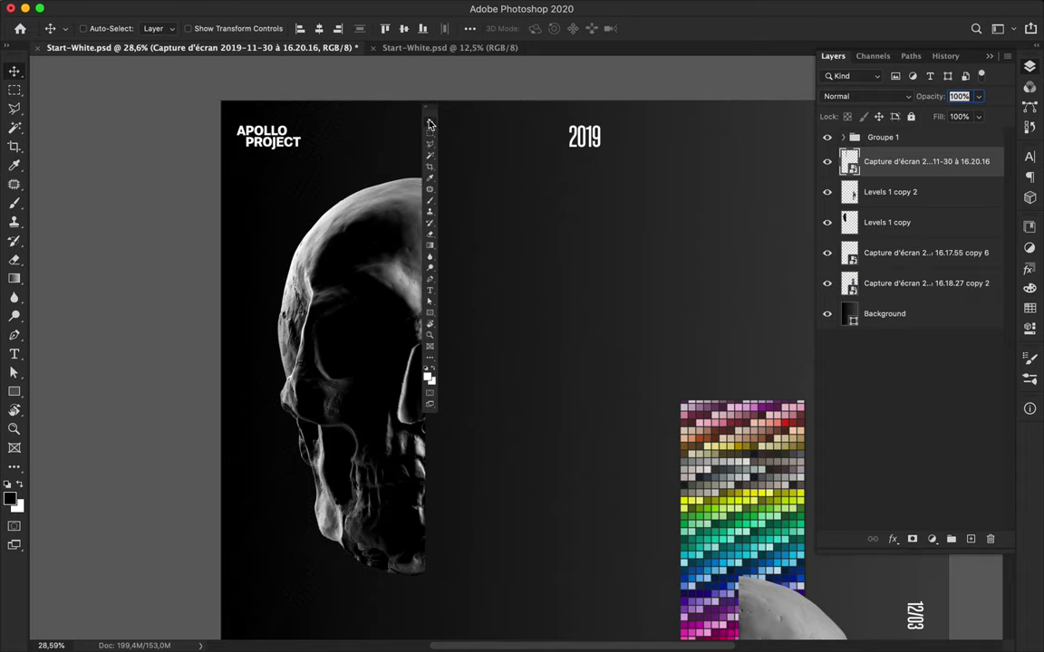
pyautogui.moveTo(429, 124)
pyautogui.mouseDown()
pyautogui.moveTo(464, 353)
pyautogui.moveTo(522, 426)
pyautogui.moveTo(452, 282)
pyautogui.moveTo(453, 499)
pyautogui.mouseUp()
pyautogui.scroll(-2, 540, 121)
pyautogui.scroll(-5, 535, 122)
pyautogui.hotkey('ctrl', 't')
# Rotate the strip copy 180° and move it further down the poster.
pyautogui.press('Return')
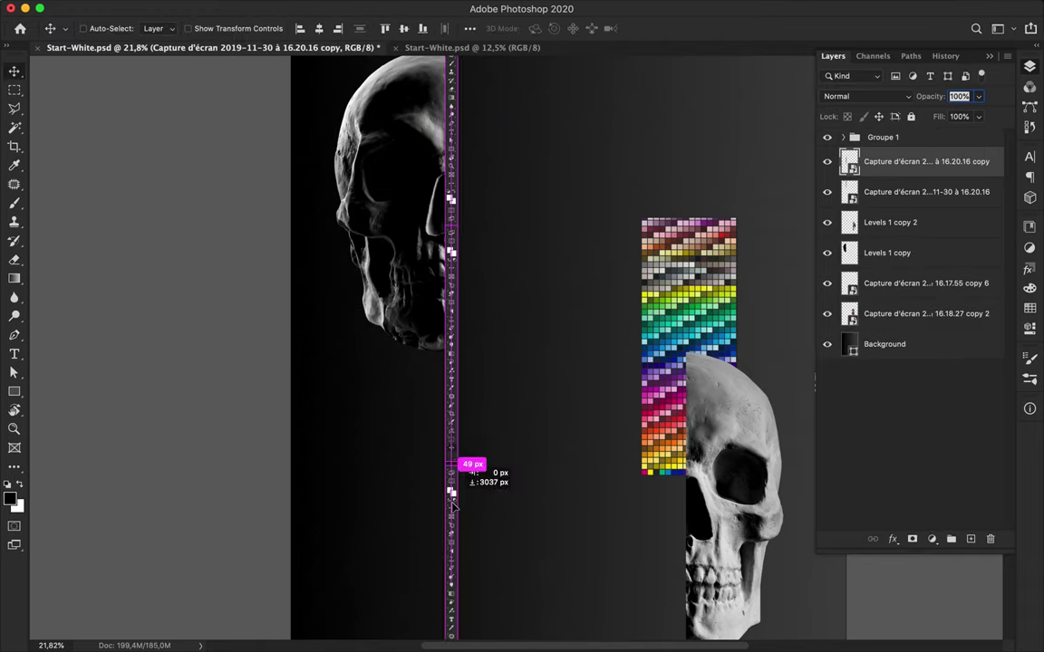
pyautogui.hotkey('ctrl', 't')
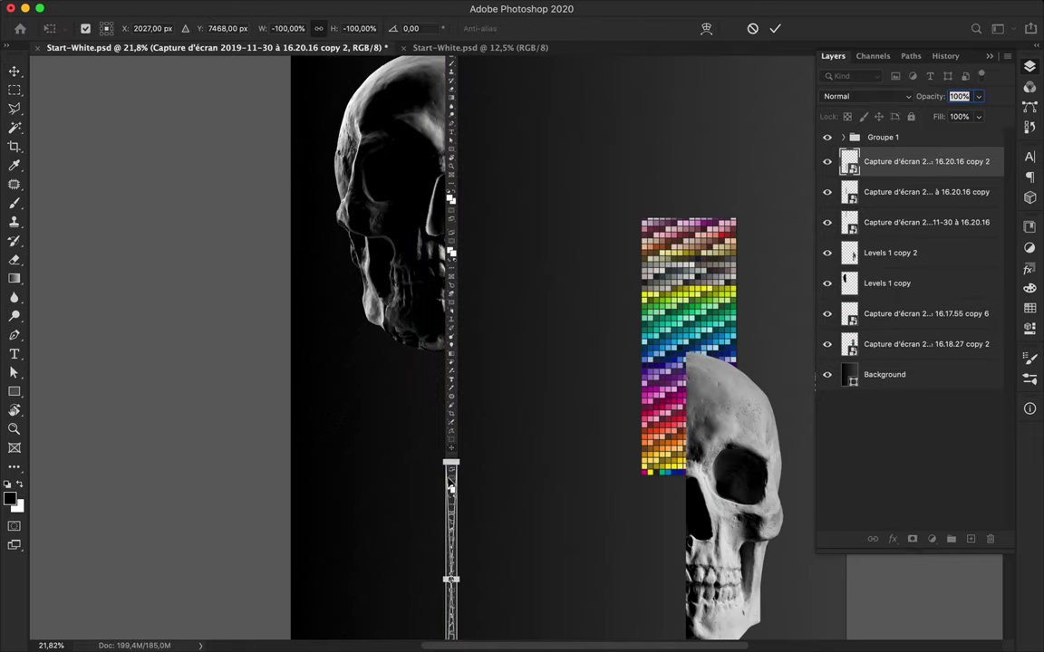
pyautogui.moveTo(462, 505); pyautogui.dragTo(471, 580)
pyautogui.scroll(-10, 444, 362)
pyautogui.scroll(5, 444, 245)
pyautogui.press('Return')
pyautogui.moveTo(444, 245)
pyautogui.mouseDown()
pyautogui.moveTo(441, 445)
pyautogui.moveTo(450, 450)
pyautogui.mouseUp()
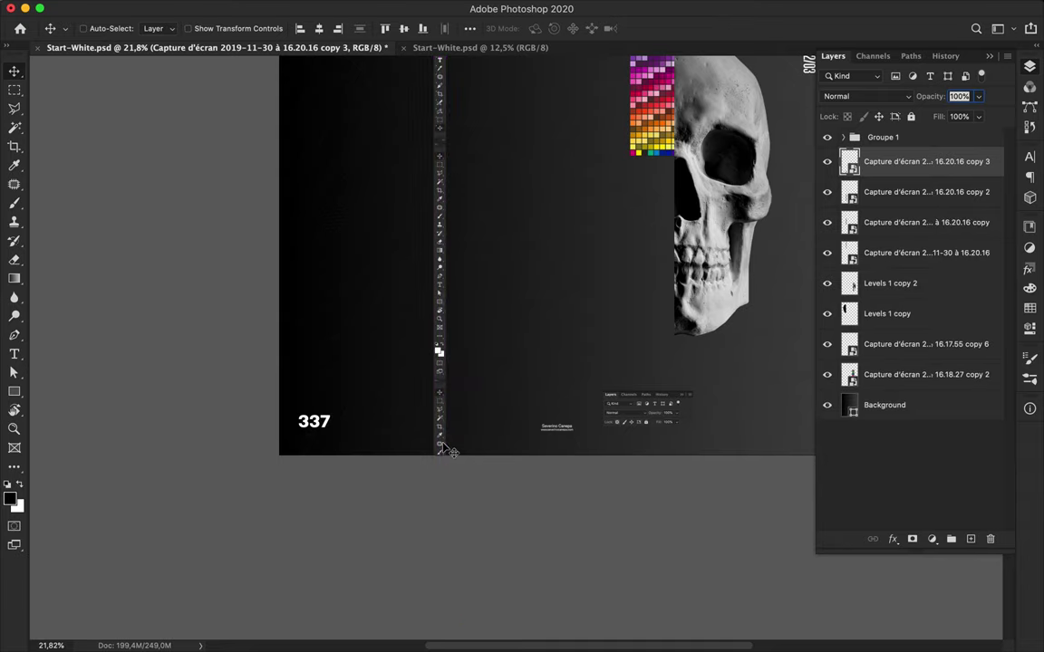
# Duplicate the full strip column and place it along the lower skull's cut edge.
pyautogui.hotkey('ctrl', '0')
pyautogui.keyDown('shift'); pyautogui.click(870, 253); pyautogui.keyUp('shift')
pyautogui.hotkey('ctrl', 't')
pyautogui.press('Return')
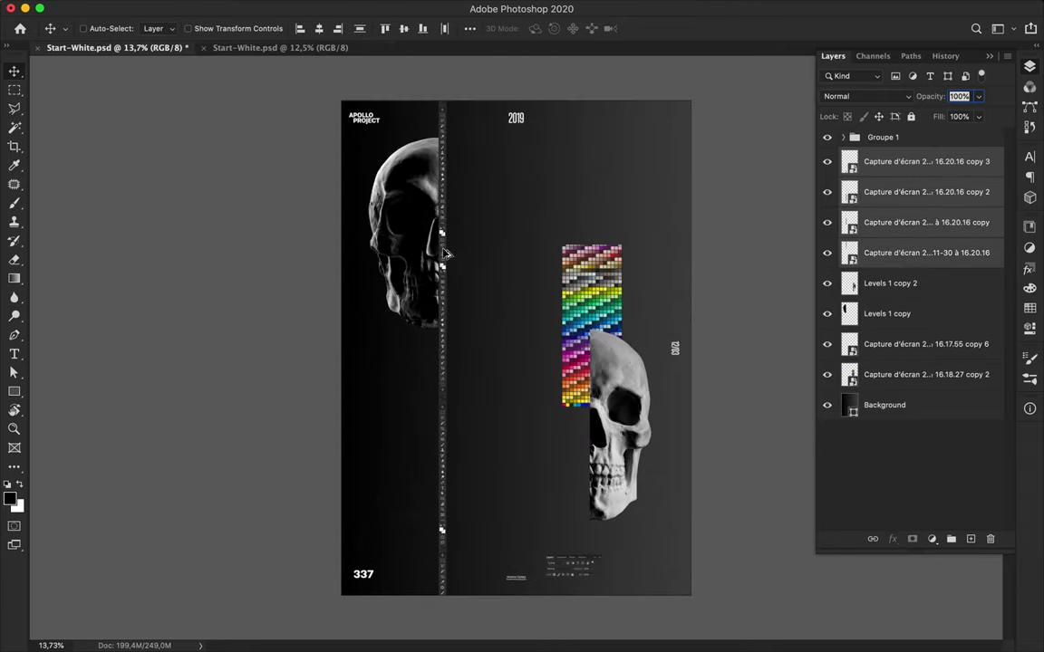
pyautogui.moveTo(446, 256); pyautogui.dragTo(494, 471)
pyautogui.hotkey('ctrl', 't')
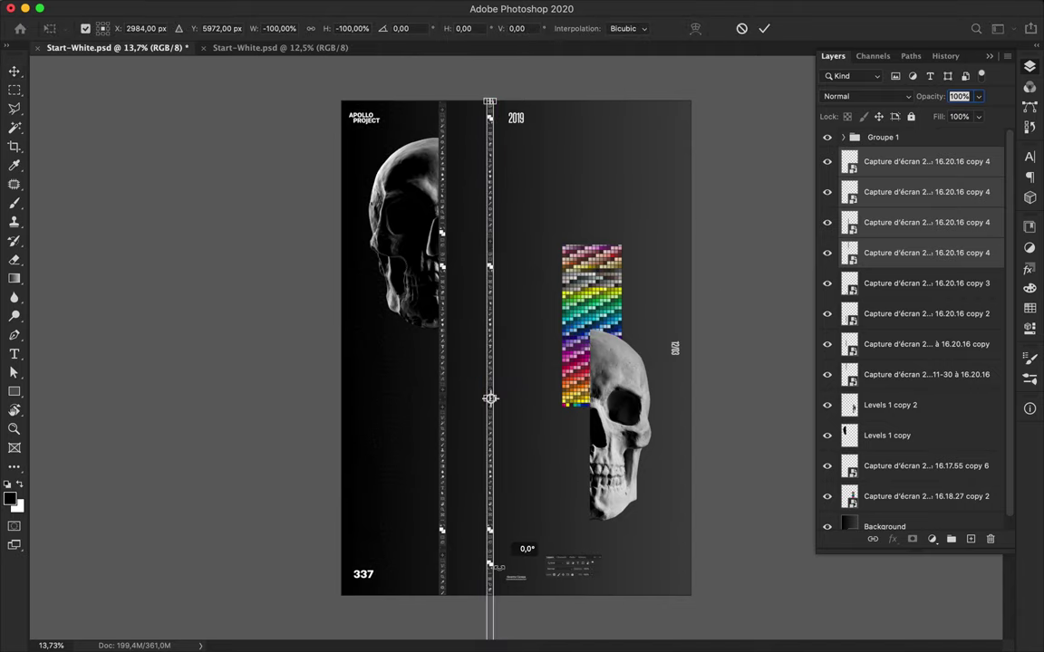
pyautogui.press('Return')
pyautogui.moveTo(494, 492)
pyautogui.mouseDown()
pyautogui.moveTo(589, 503)
pyautogui.moveTo(590, 492)
pyautogui.mouseUp()
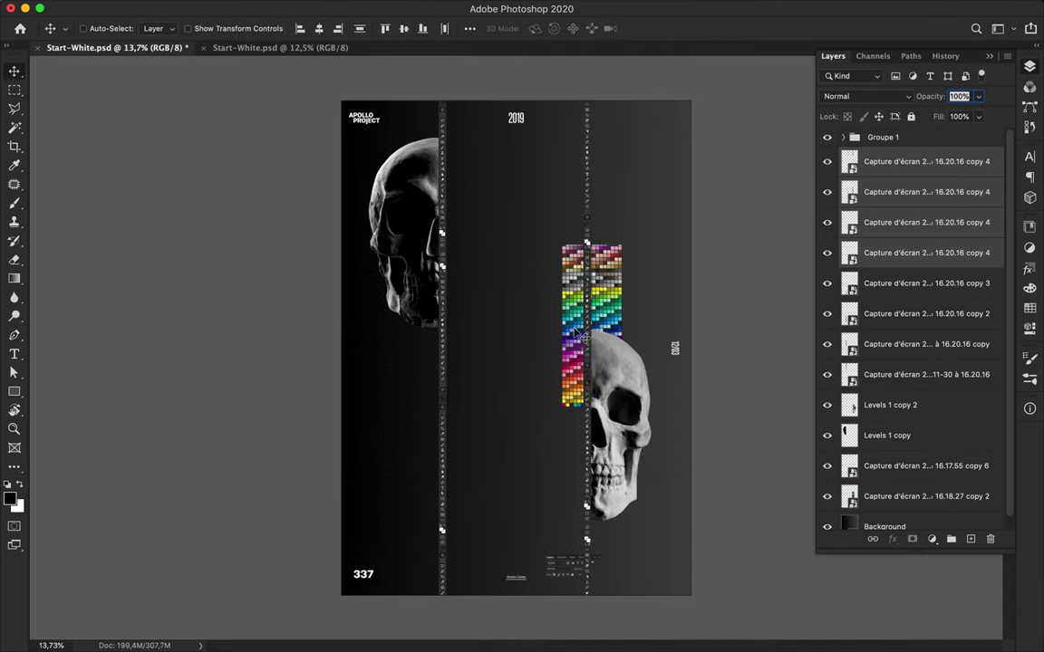
# Move the palette beside the upper skull and the panel screenshot beside the lower skull, with the palette layer above the skulls.
pyautogui.moveTo(576, 334); pyautogui.dragTo(461, 189)
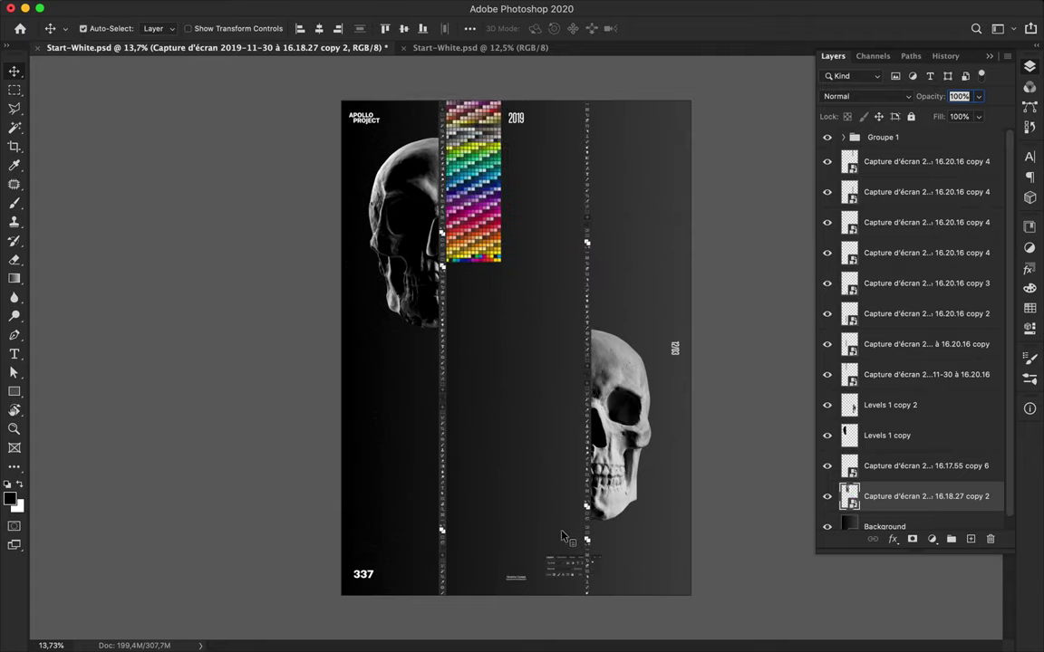
pyautogui.moveTo(562, 537); pyautogui.dragTo(623, 276)
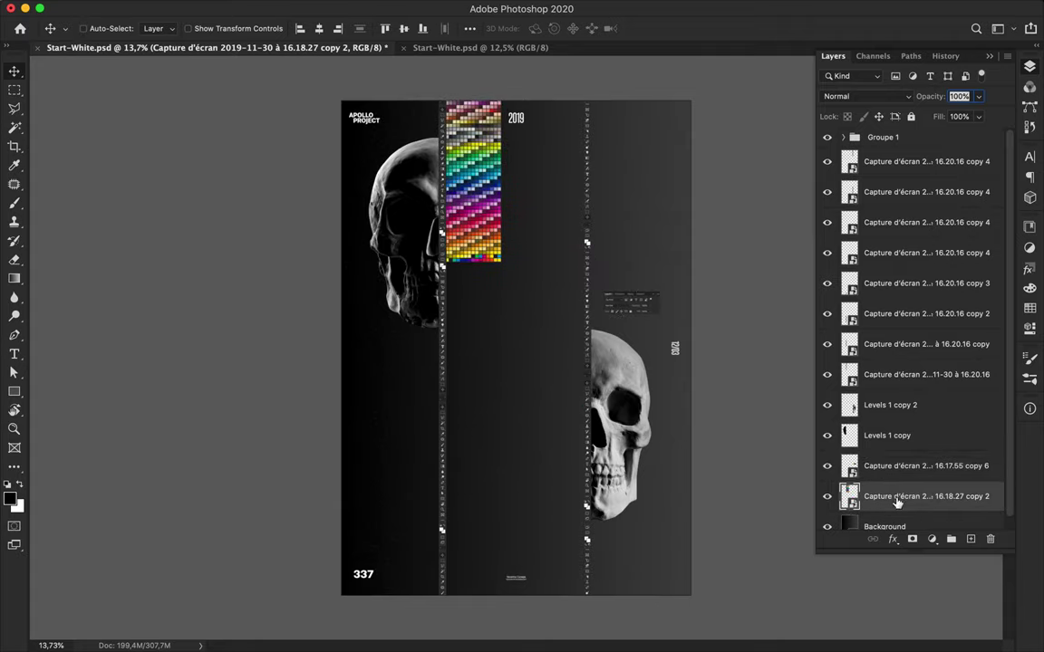
pyautogui.moveTo(895, 501); pyautogui.dragTo(895, 393)
# Duplicate the palette into left and right columns and move the right column up.
pyautogui.moveTo(490, 193); pyautogui.dragTo(521, 356)
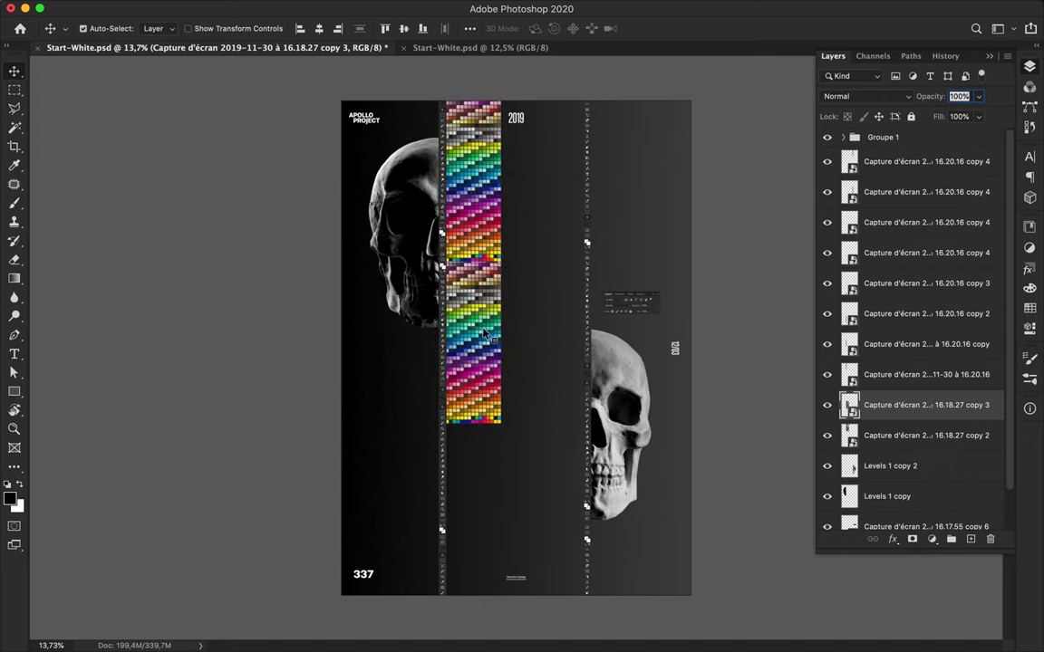
pyautogui.hotkey('ctrl', 't')
pyautogui.press('Return')
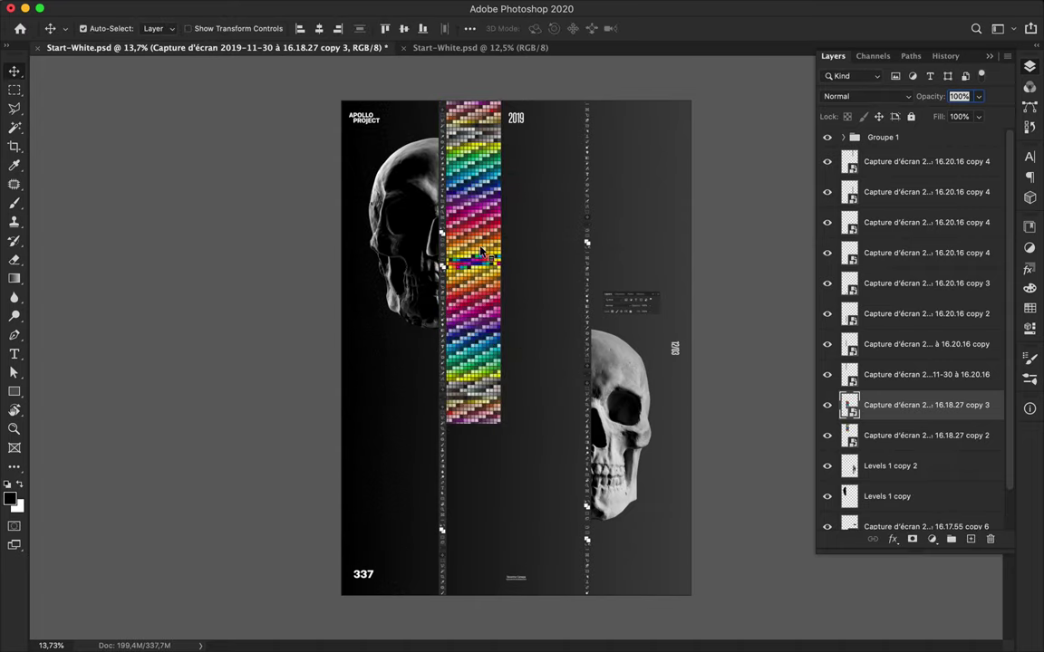
pyautogui.moveTo(481, 256); pyautogui.dragTo(562, 415)
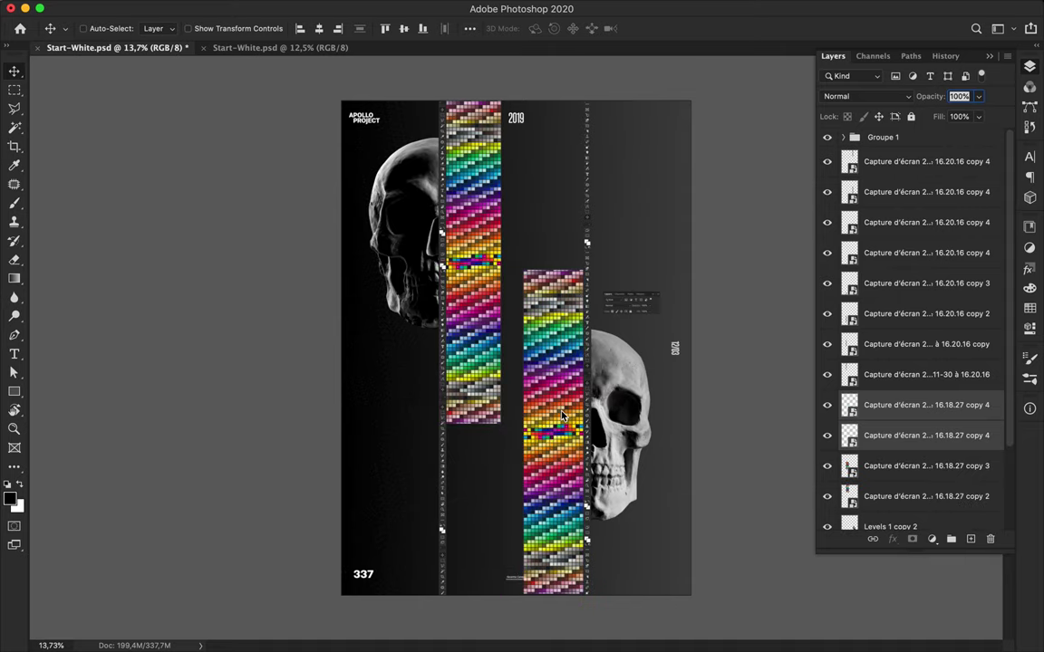
pyautogui.moveTo(562, 415)
pyautogui.mouseDown()
pyautogui.moveTo(559, 236)
pyautogui.moveTo(563, 283)
pyautogui.mouseUp()
pyautogui.keyDown('ctrl'); pyautogui.click(508, 340); pyautogui.keyUp('ctrl')
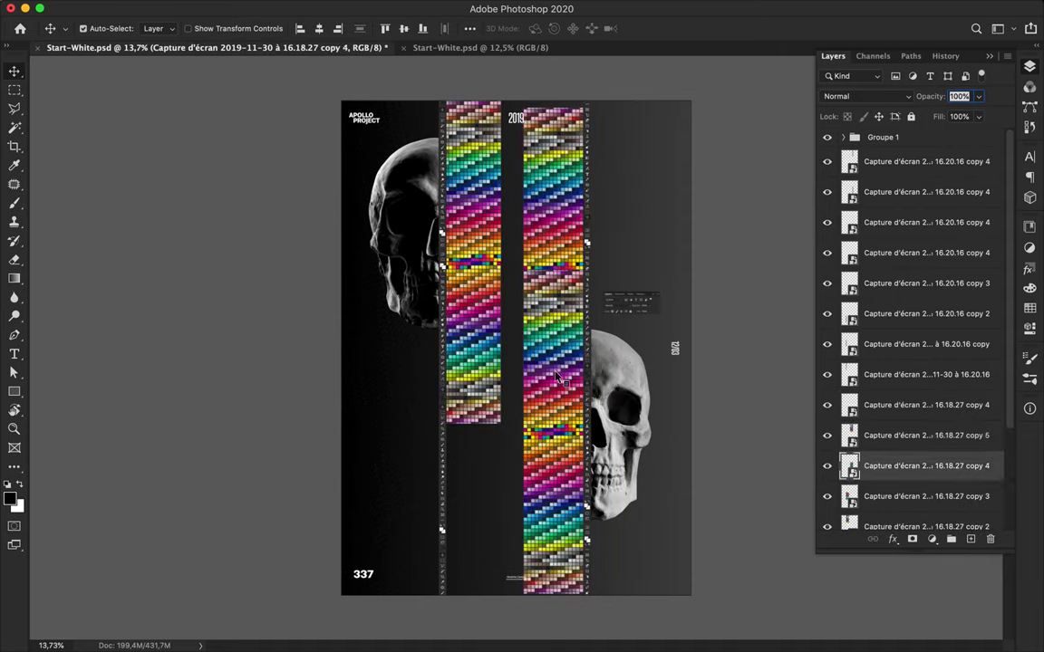
pyautogui.keyDown('ctrl'); pyautogui.keyDown('shift'); pyautogui.click(548, 501); pyautogui.keyUp('shift'); pyautogui.keyUp('ctrl')
pyautogui.moveTo(555, 396); pyautogui.dragTo(557, 72)
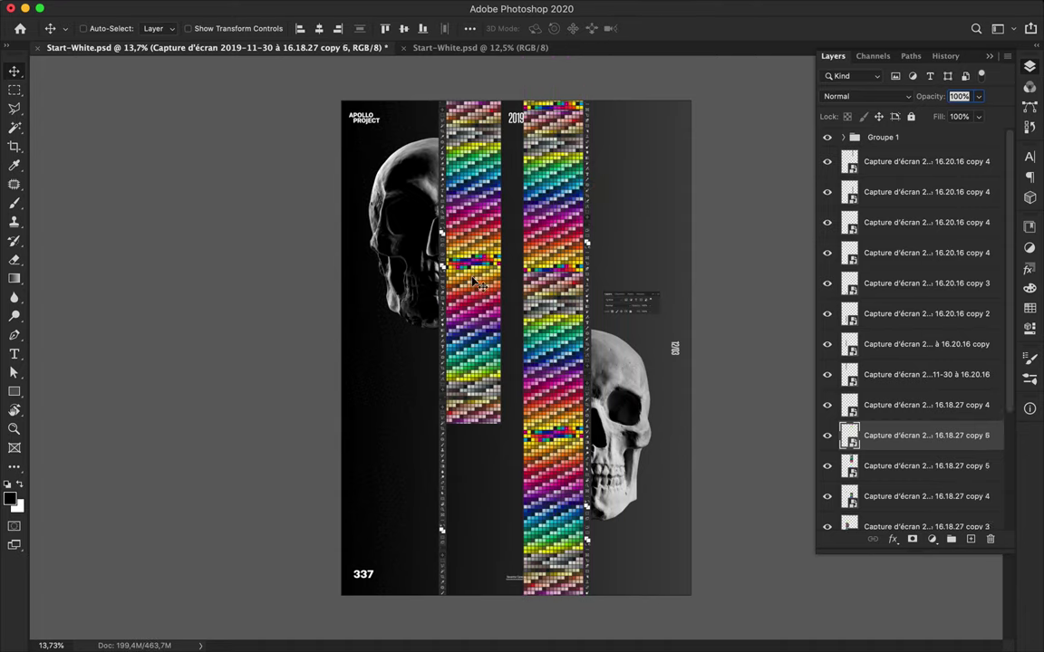
# Add more palette copies down the centre, up to copy 13, reordering copy 9 and copy 13.
pyautogui.moveTo(473, 72); pyautogui.dragTo(473, 464)
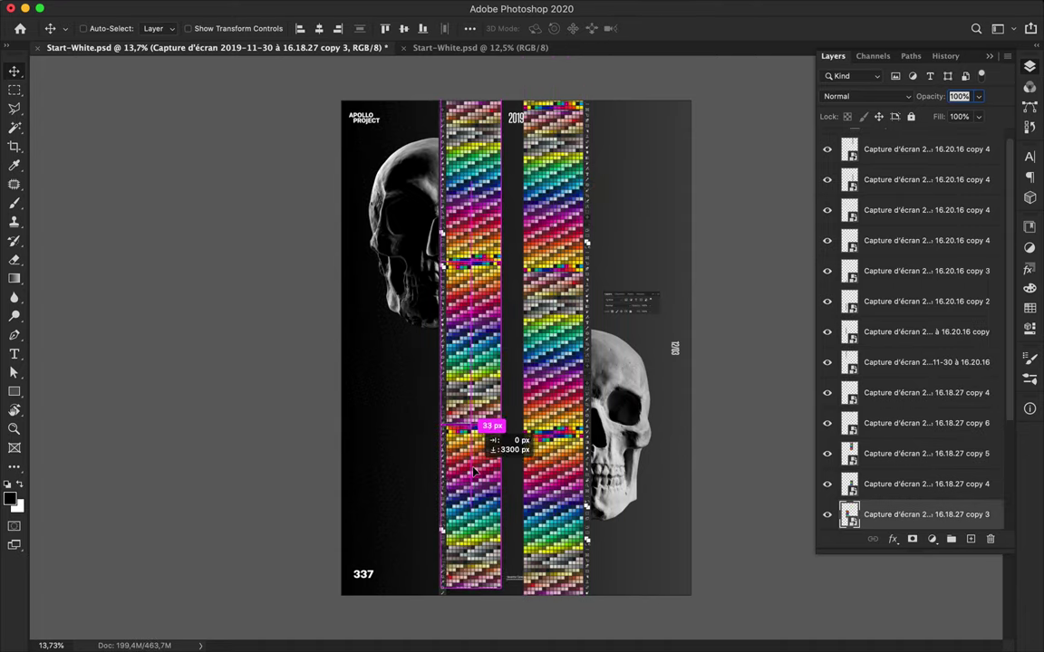
pyautogui.moveTo(473, 464); pyautogui.dragTo(476, 610)
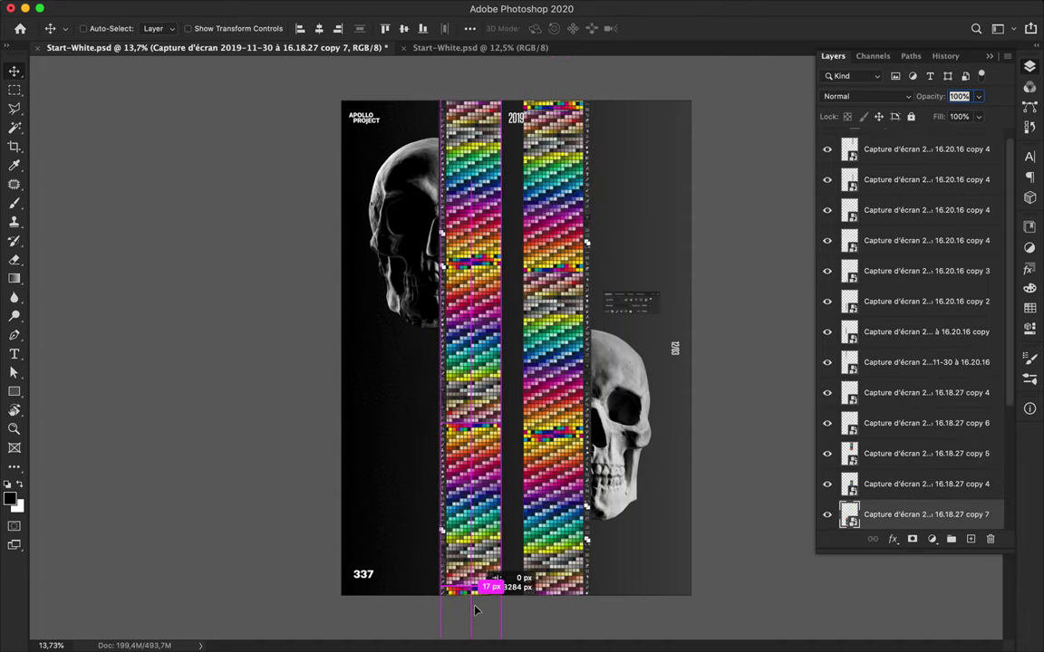
pyautogui.moveTo(482, 593); pyautogui.dragTo(519, 90)
pyautogui.moveTo(926, 275); pyautogui.dragTo(926, 412)
pyautogui.moveTo(524, 200)
pyautogui.mouseDown()
pyautogui.moveTo(537, 502)
pyautogui.moveTo(513, 589)
pyautogui.mouseUp()
pyautogui.moveTo(513, 589); pyautogui.dragTo(524, 494)
pyautogui.moveTo(487, 235); pyautogui.dragTo(530, 276)
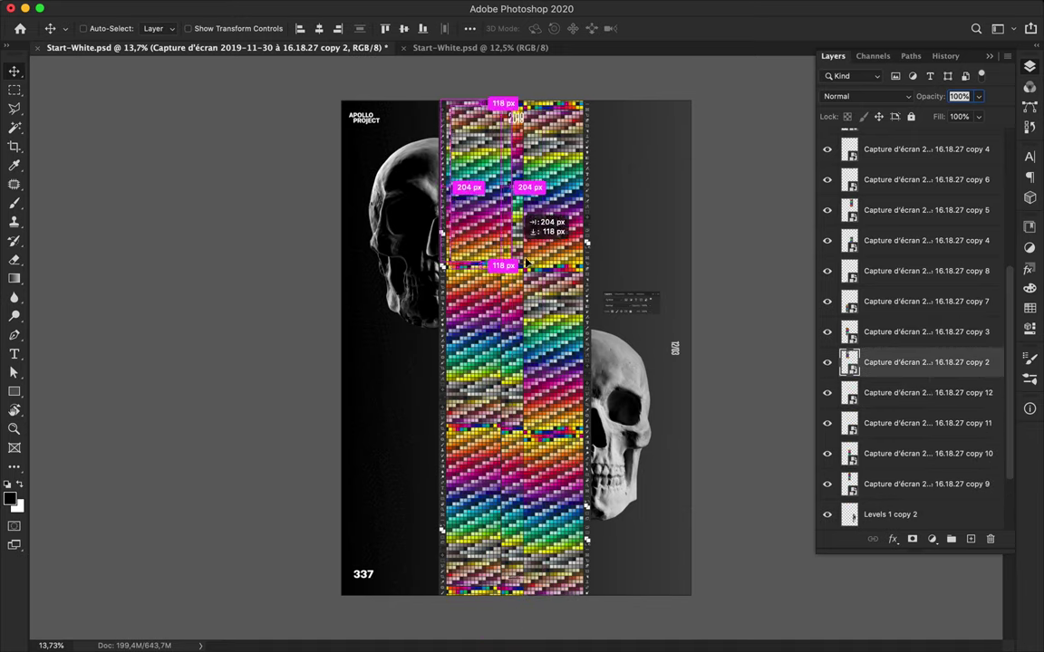
pyautogui.moveTo(926, 363)
pyautogui.mouseDown()
pyautogui.moveTo(935, 118)
pyautogui.moveTo(933, 152)
pyautogui.mouseUp()
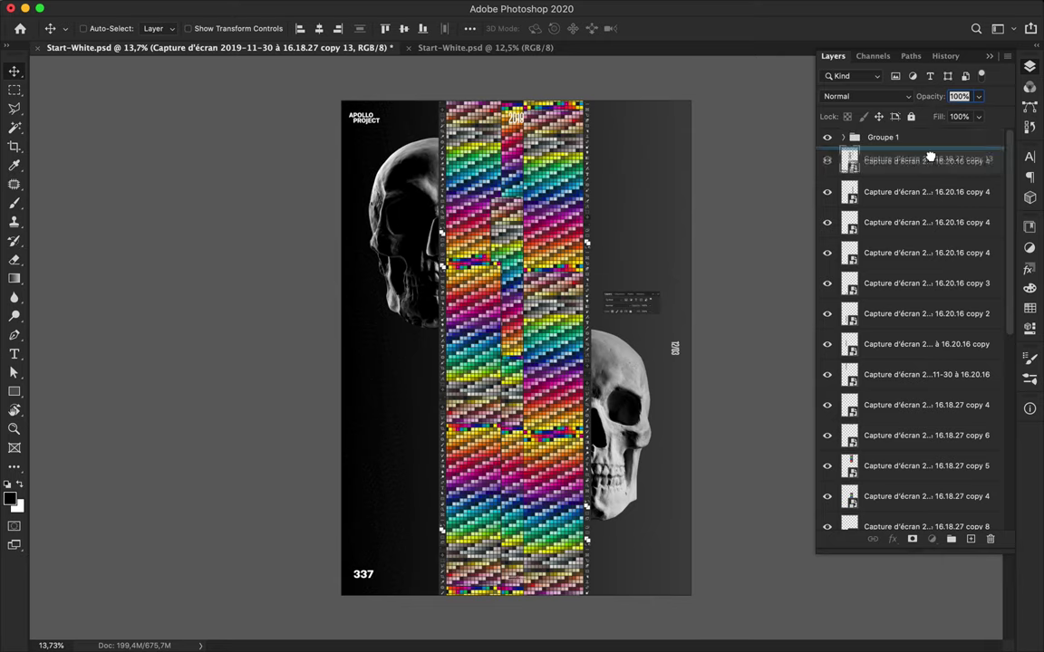
pyautogui.click(340, 8)
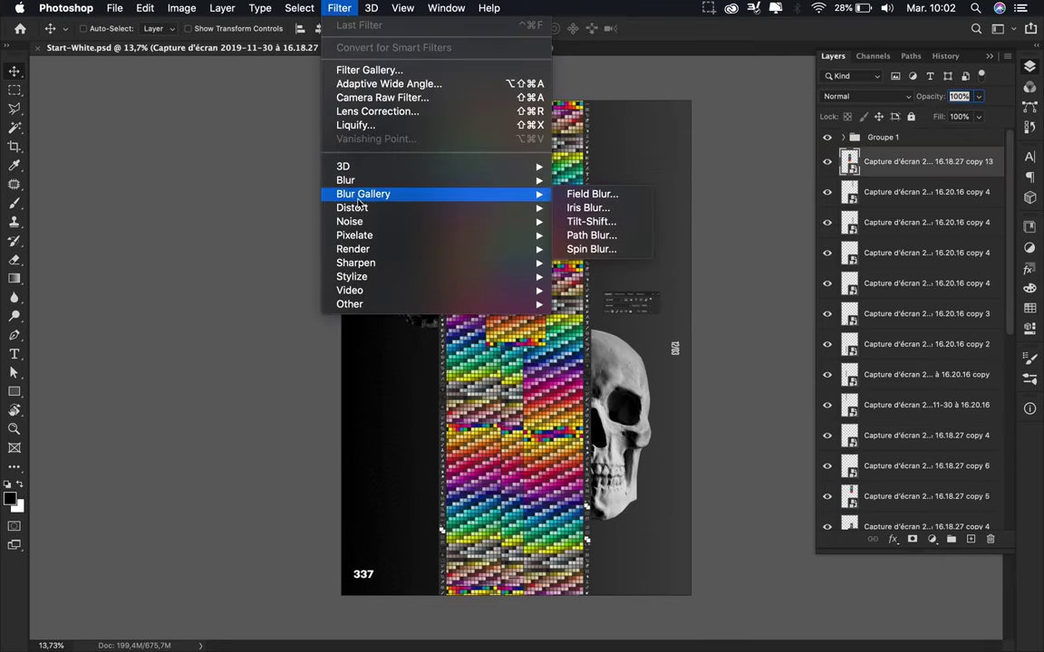
# Apply the Mosaic filter to the palette strip and duplicate it twice further down.
pyautogui.moveTo(354, 235)
pyautogui.click(587, 305)
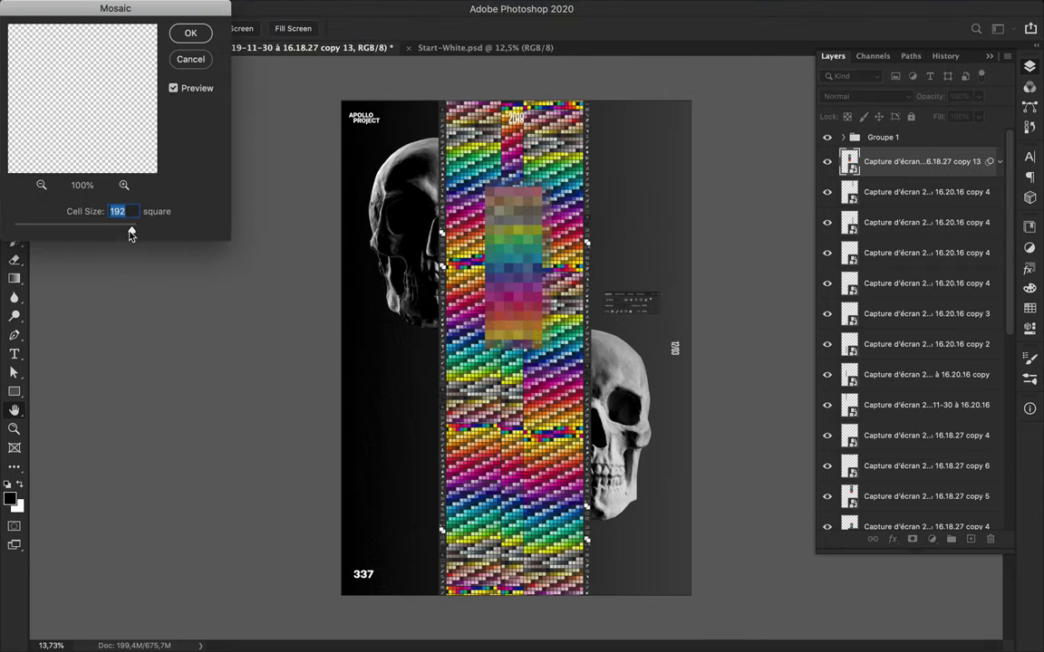
pyautogui.click(191, 35)
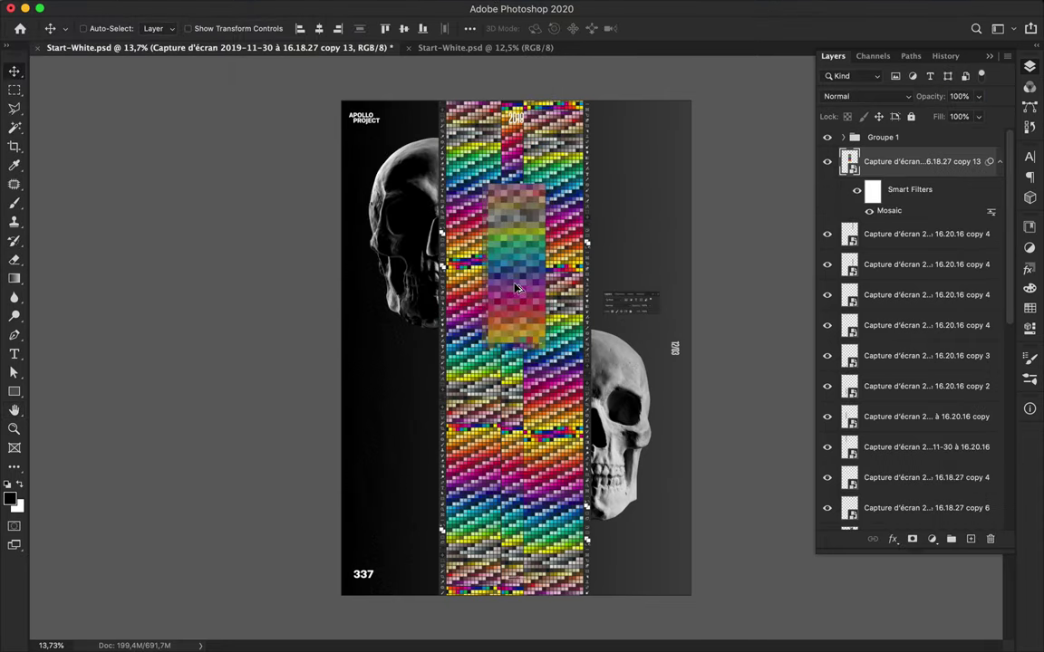
pyautogui.moveTo(515, 288); pyautogui.dragTo(517, 448)
pyautogui.moveTo(521, 401); pyautogui.dragTo(521, 556)
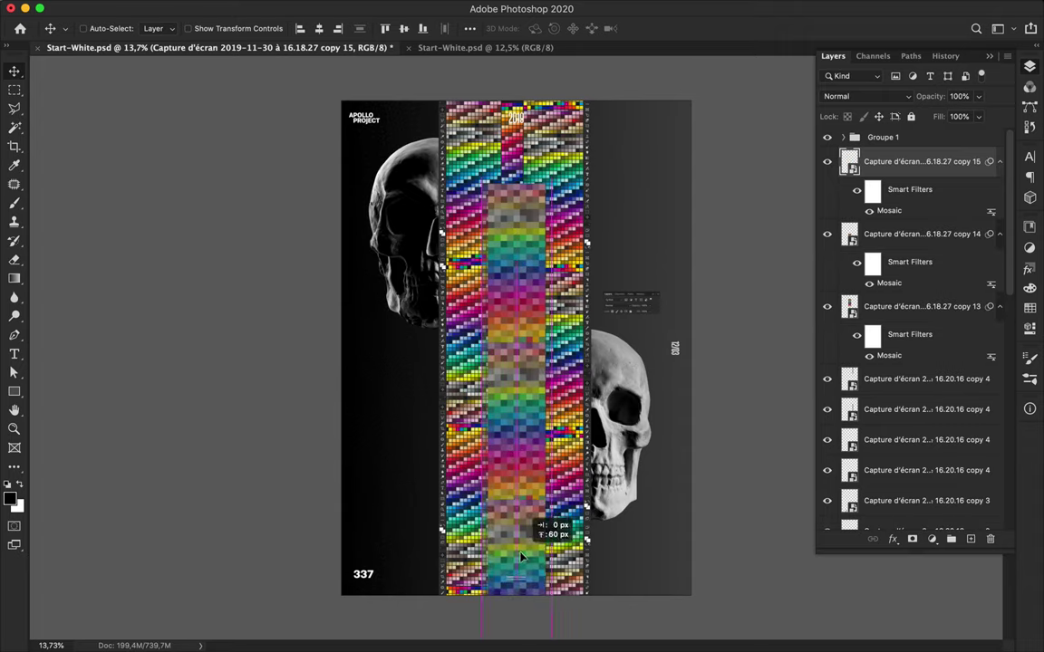
# Duplicate the mosaic strip up to the top of the column and collapse its Smart Filters rows.
pyautogui.moveTo(471, 241); pyautogui.dragTo(521, 134)
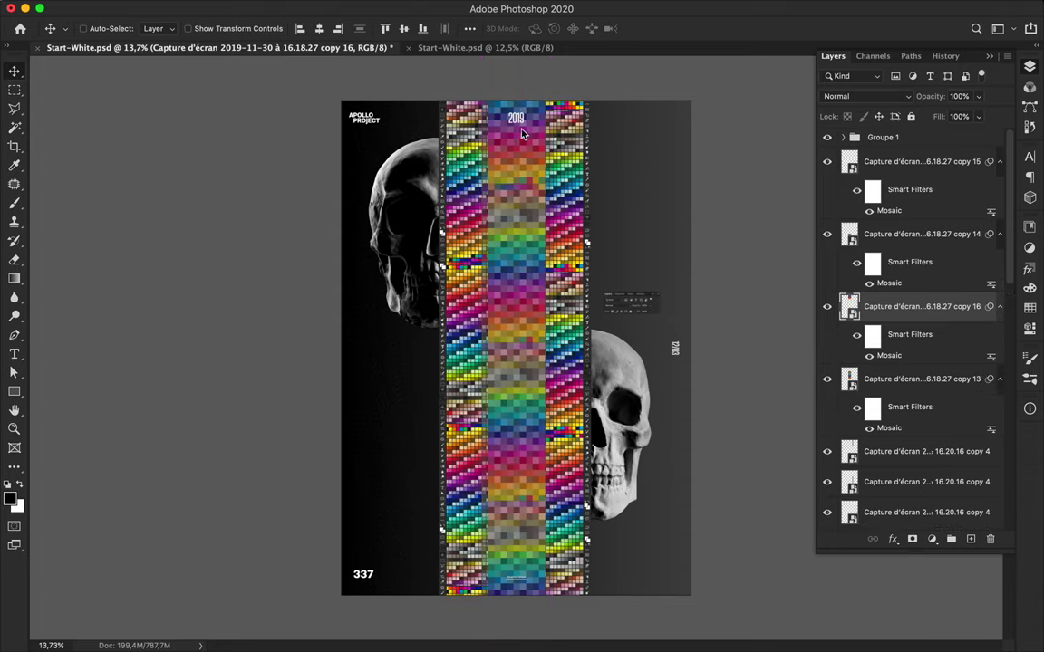
pyautogui.moveTo(462, 172); pyautogui.dragTo(459, 178)
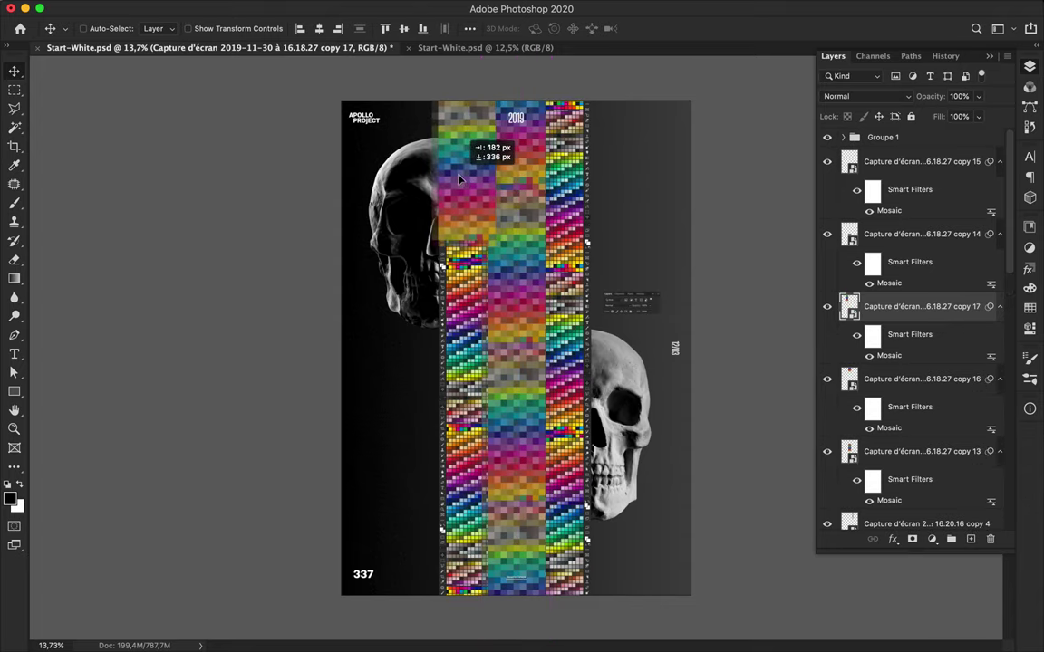
pyautogui.click(999, 162)
pyautogui.click(1000, 192)
pyautogui.click(1000, 222)
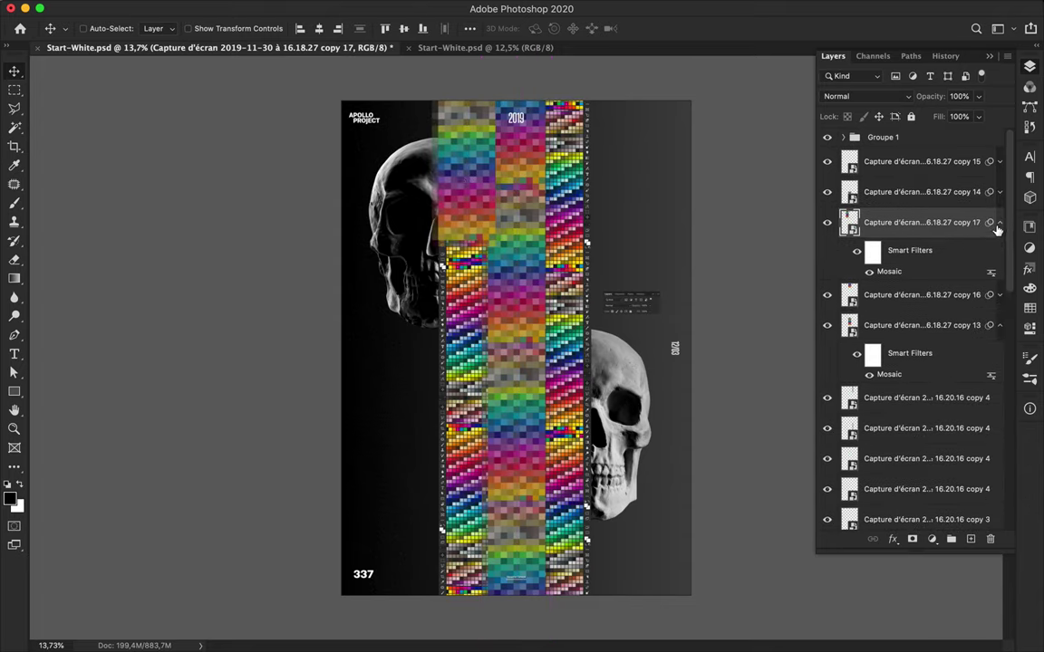
# Collapse the remaining filter rows and move copy 17 just above Levels 1 copy 2.
pyautogui.click(1000, 253)
pyautogui.click(1000, 284)
pyautogui.moveTo(875, 215); pyautogui.dragTo(899, 412)
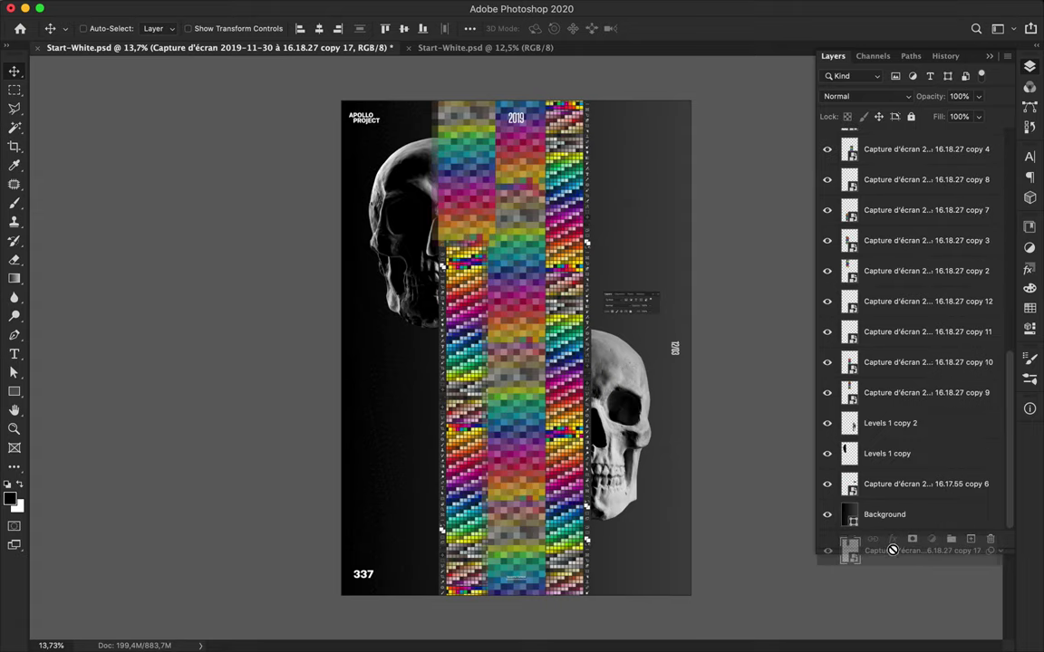
# Spread strip copies 18–20 down and across the left colour column.
pyautogui.moveTo(453, 163); pyautogui.dragTo(442, 326)
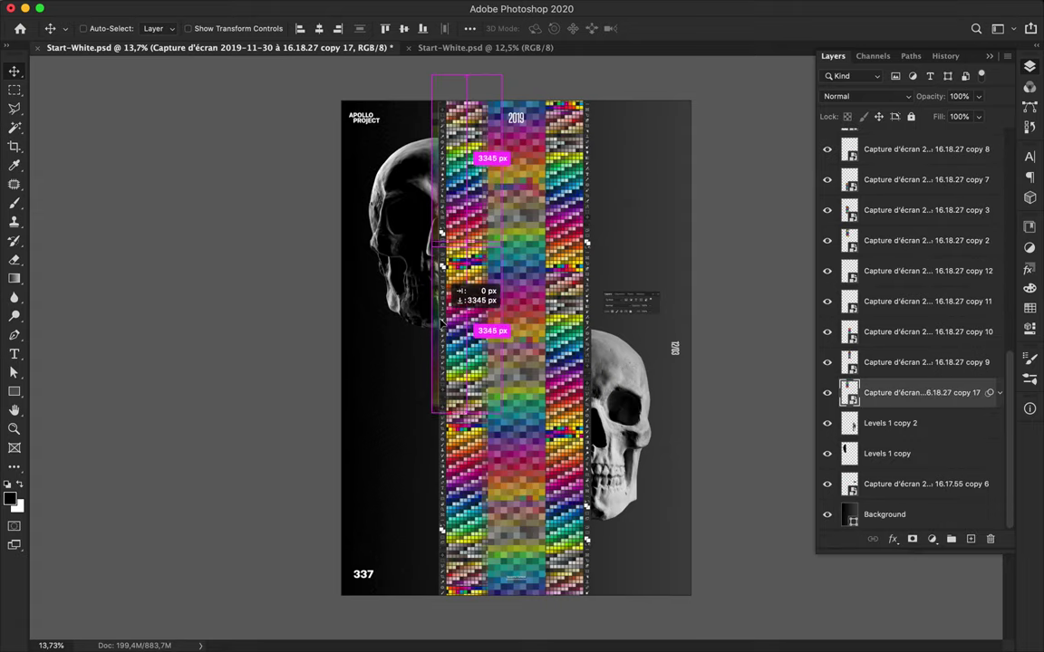
pyautogui.moveTo(441, 328); pyautogui.dragTo(433, 315)
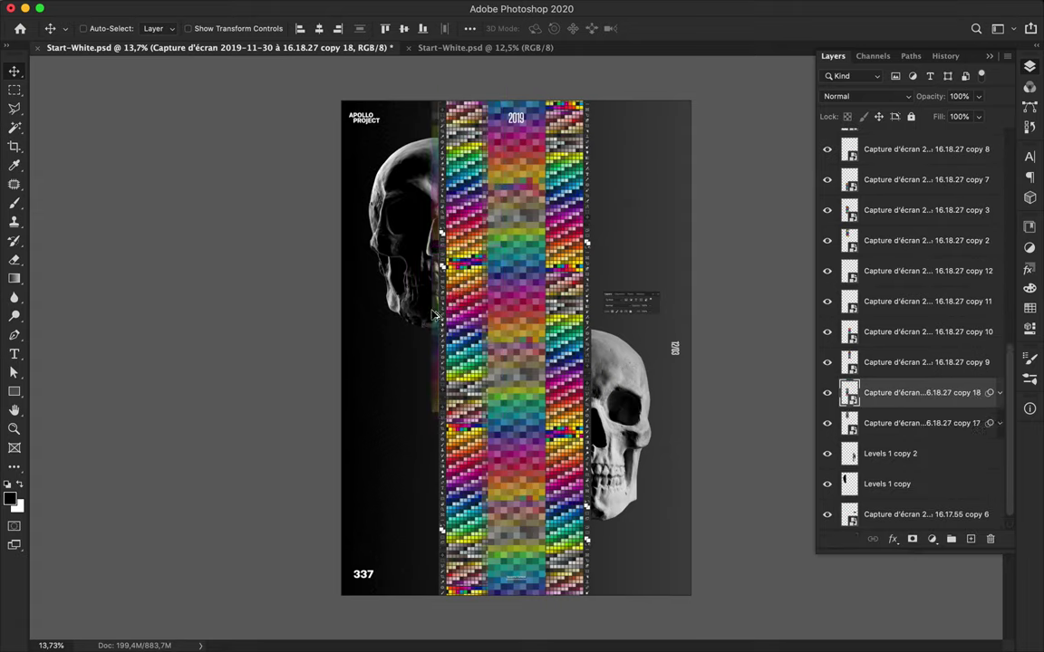
pyautogui.moveTo(446, 501)
pyautogui.mouseDown()
pyautogui.moveTo(450, 485)
pyautogui.moveTo(448, 622)
pyautogui.mouseUp()
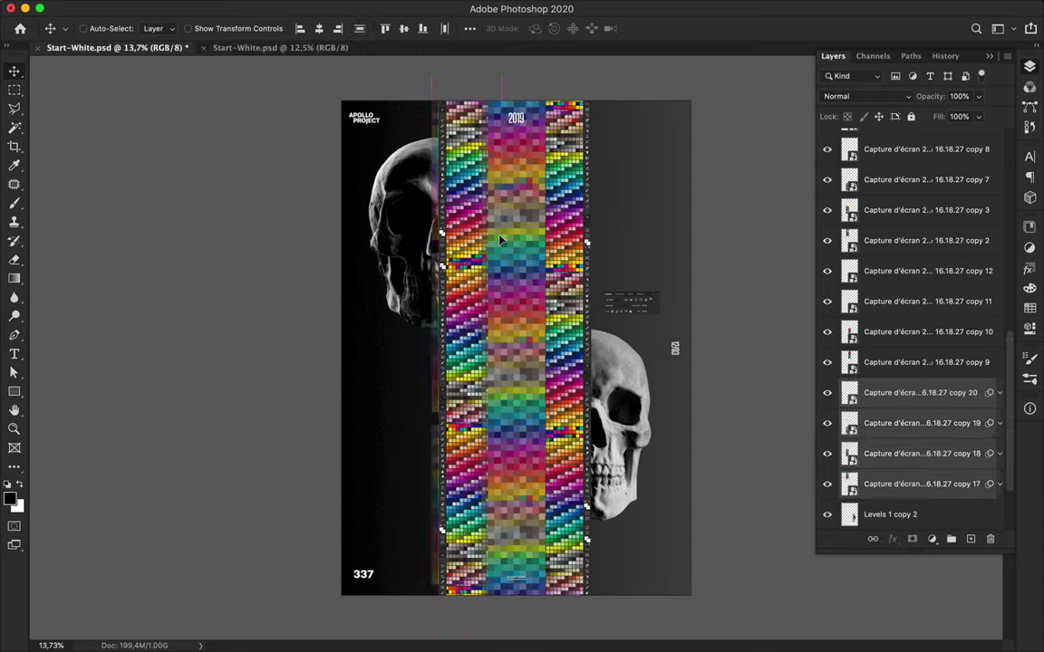
pyautogui.moveTo(547, 232); pyautogui.dragTo(533, 232)
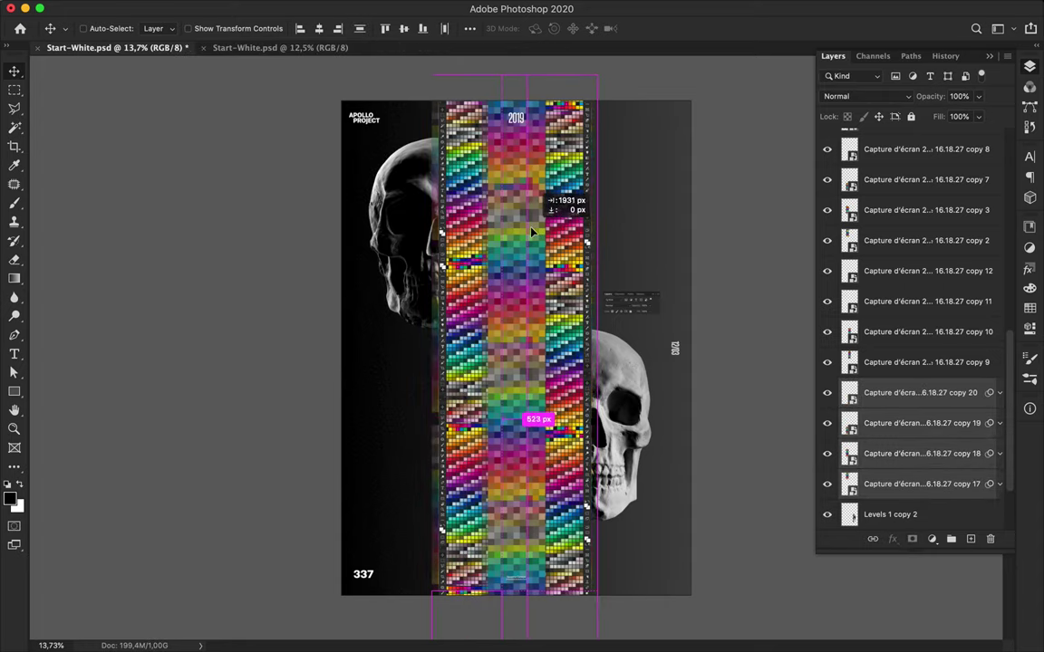
# Duplicate the strips in place and rotate the copies 180°.
pyautogui.moveTo(533, 232); pyautogui.dragTo(532, 232)
pyautogui.hotkey('ctrl', 't')
pyautogui.moveTo(521, 57); pyautogui.dragTo(593, 598)
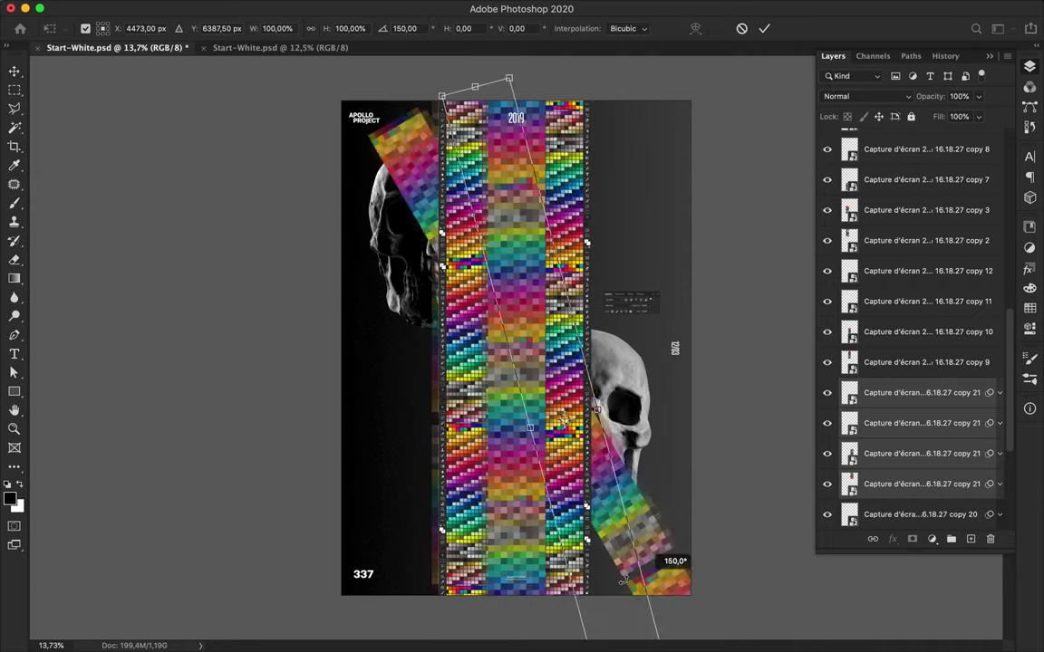
pyautogui.scroll(3, 596, 438)
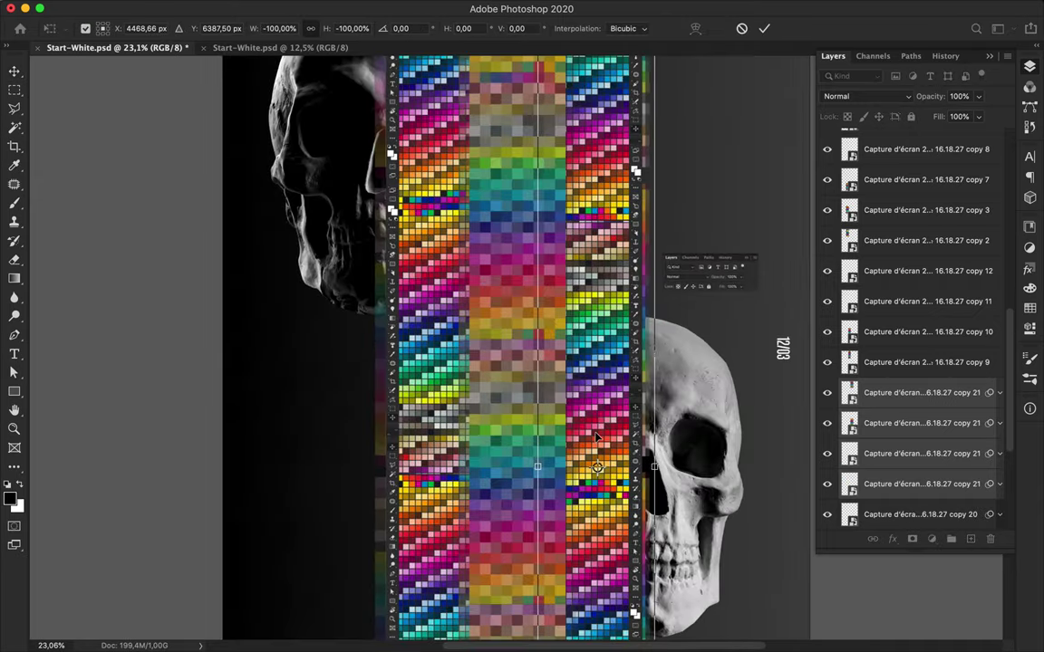
pyautogui.press('Return')
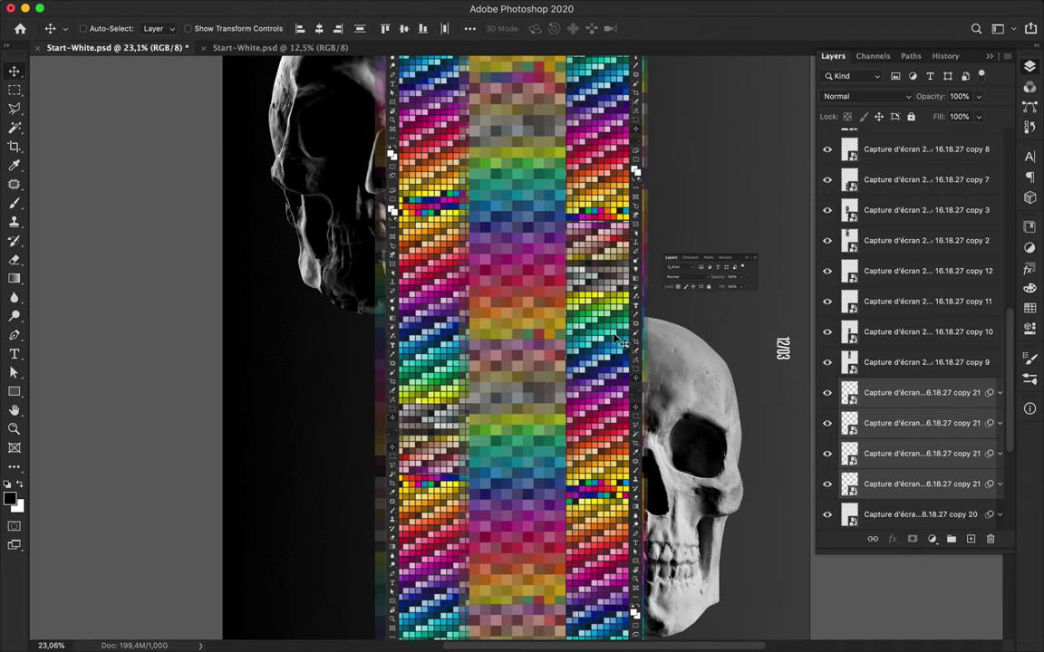
# Reposition copy 16 and group the top mosaic strip layers into Group 1.
pyautogui.scroll(-2, 571, 299)
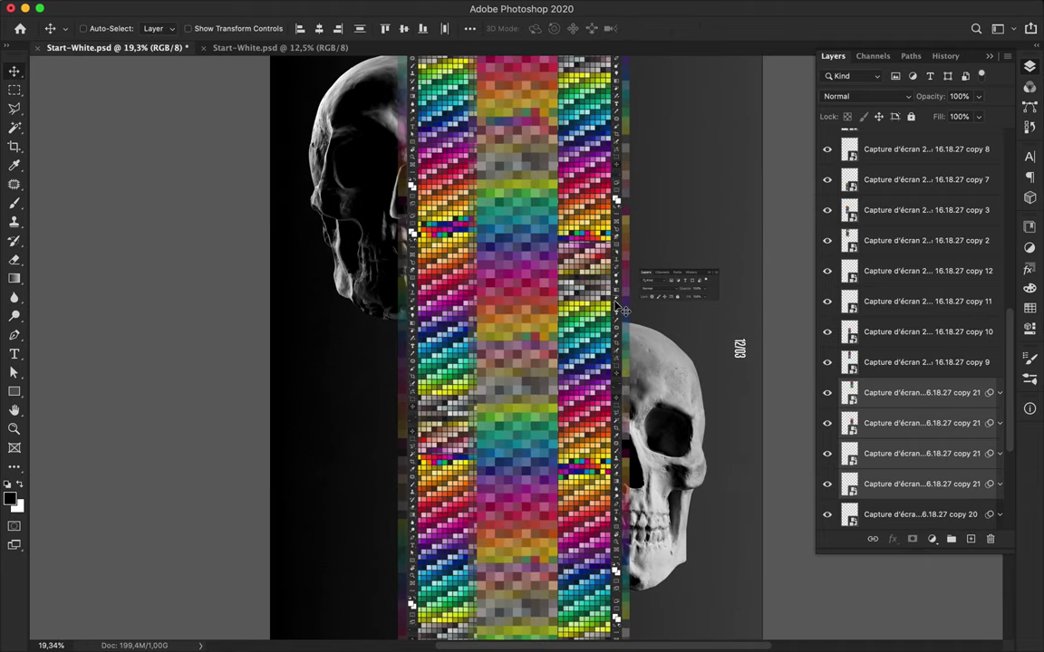
pyautogui.moveTo(593, 292); pyautogui.dragTo(510, 285)
pyautogui.scroll(-5, 904, 354)
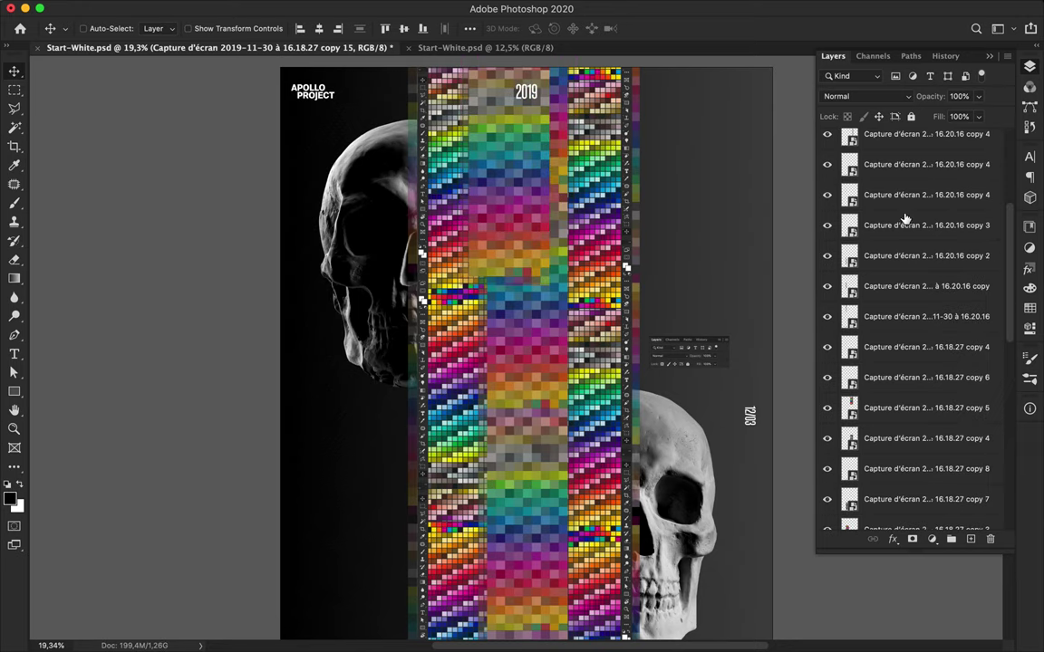
pyautogui.hotkey('ctrl', 'g')
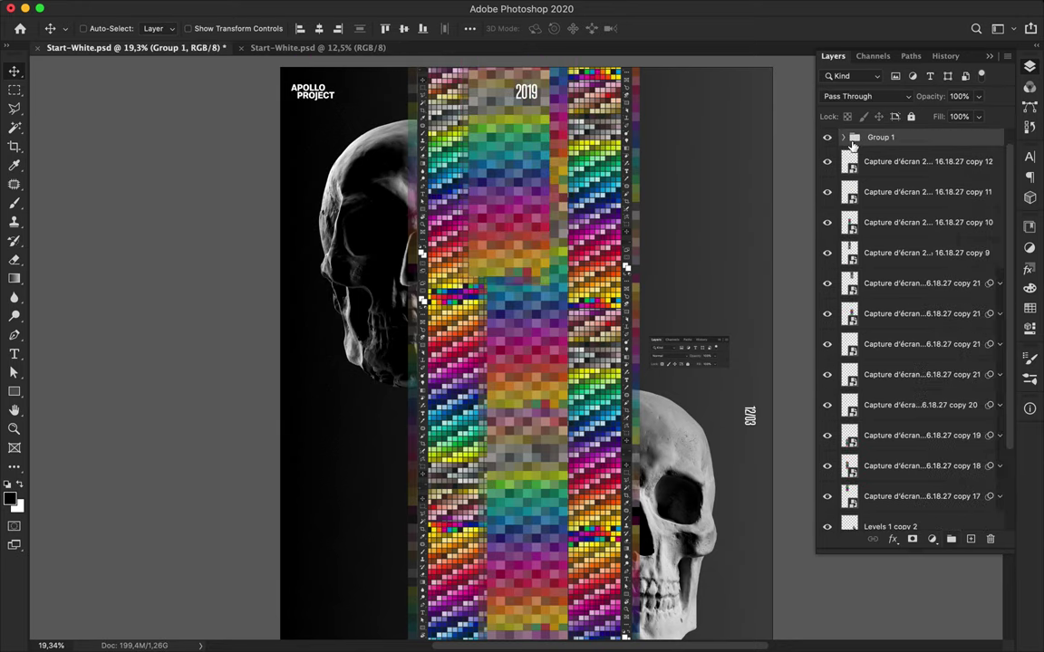
pyautogui.click(624, 263)
# Give copy 22 a cell-size-200 Mosaic, place it below copy 16, and move it down the column.
pyautogui.click(401, 9)
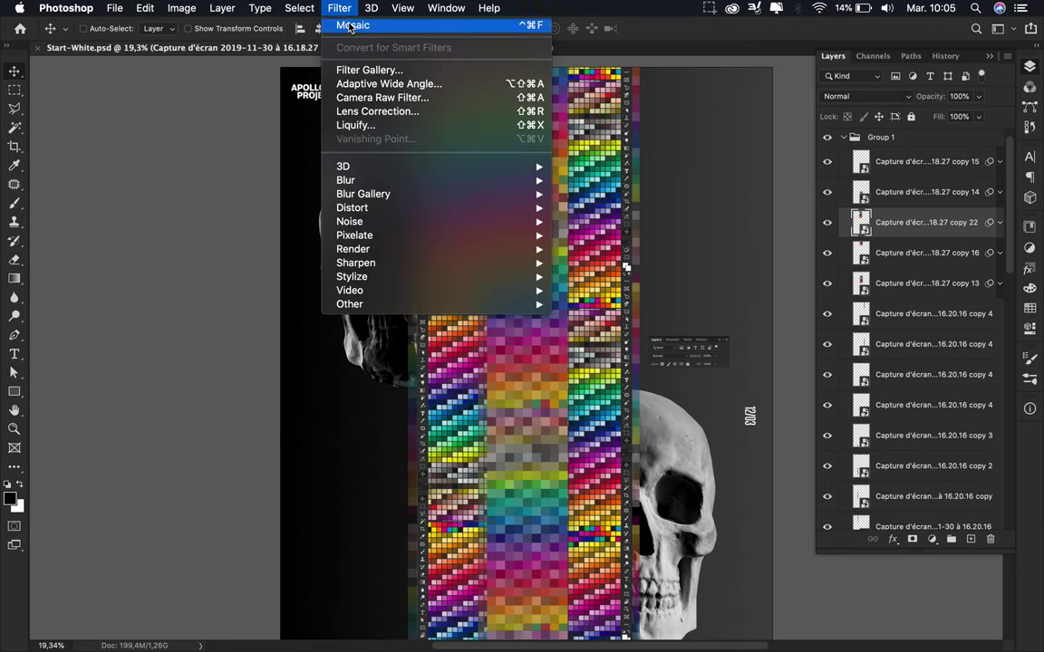
pyautogui.click(362, 23)
pyautogui.moveTo(106, 212); pyautogui.dragTo(188, 234)
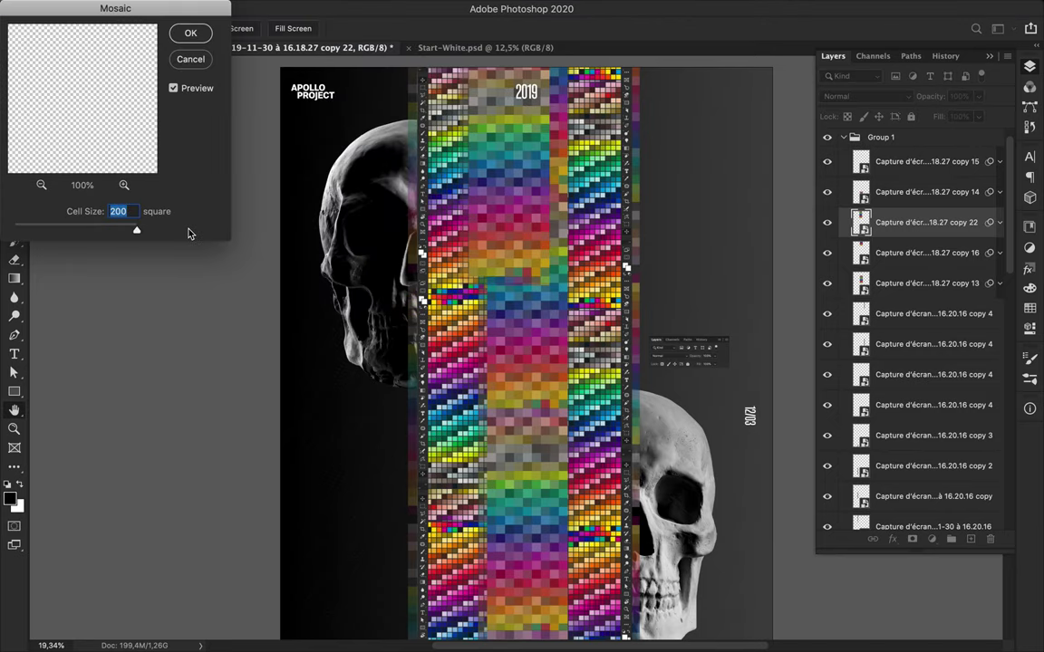
pyautogui.click(193, 34)
pyautogui.moveTo(915, 222); pyautogui.dragTo(906, 272)
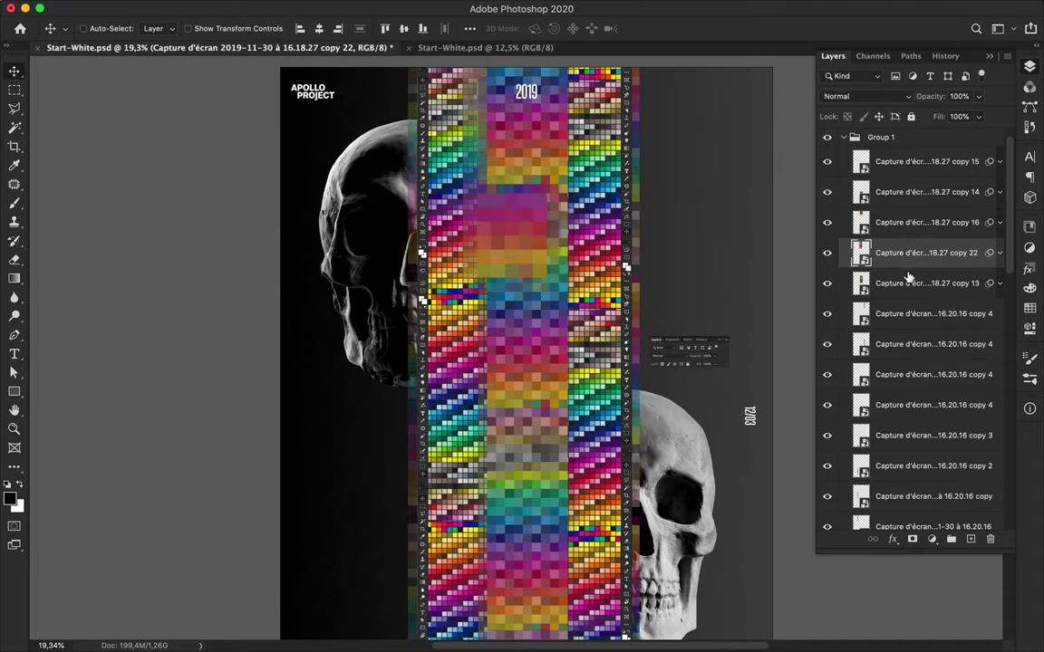
pyautogui.moveTo(533, 250)
pyautogui.mouseDown()
pyautogui.moveTo(572, 540)
pyautogui.moveTo(533, 573)
pyautogui.mouseUp()
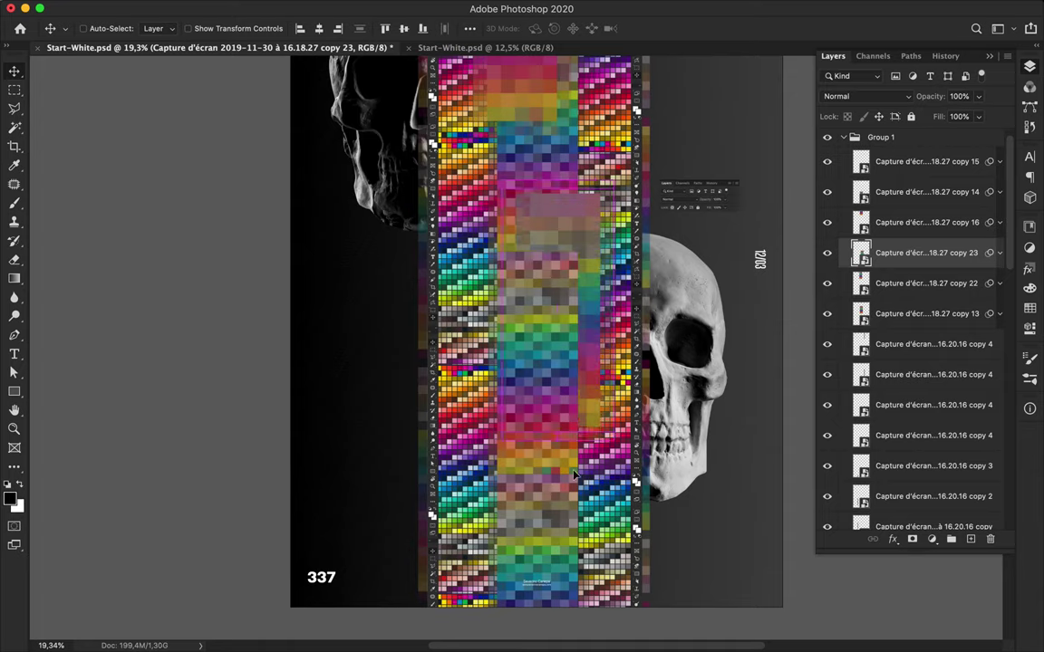
# Duplicate the coarse mosaic block downward, flip a copy, and move copy 25 up the column.
pyautogui.moveTo(915, 253); pyautogui.dragTo(906, 150)
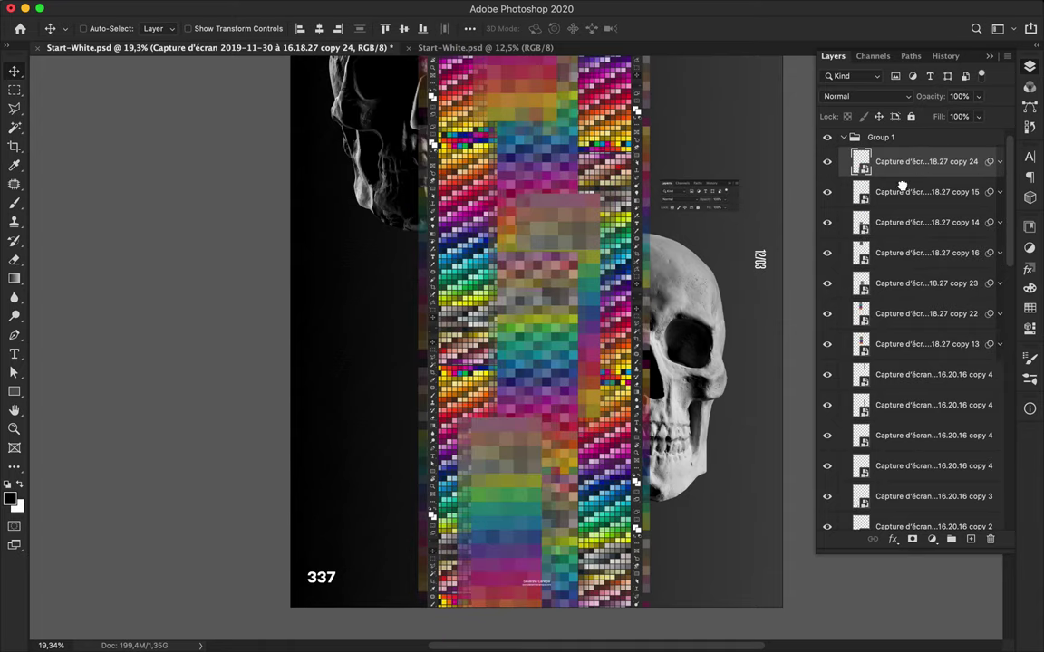
pyautogui.moveTo(526, 491); pyautogui.dragTo(525, 556)
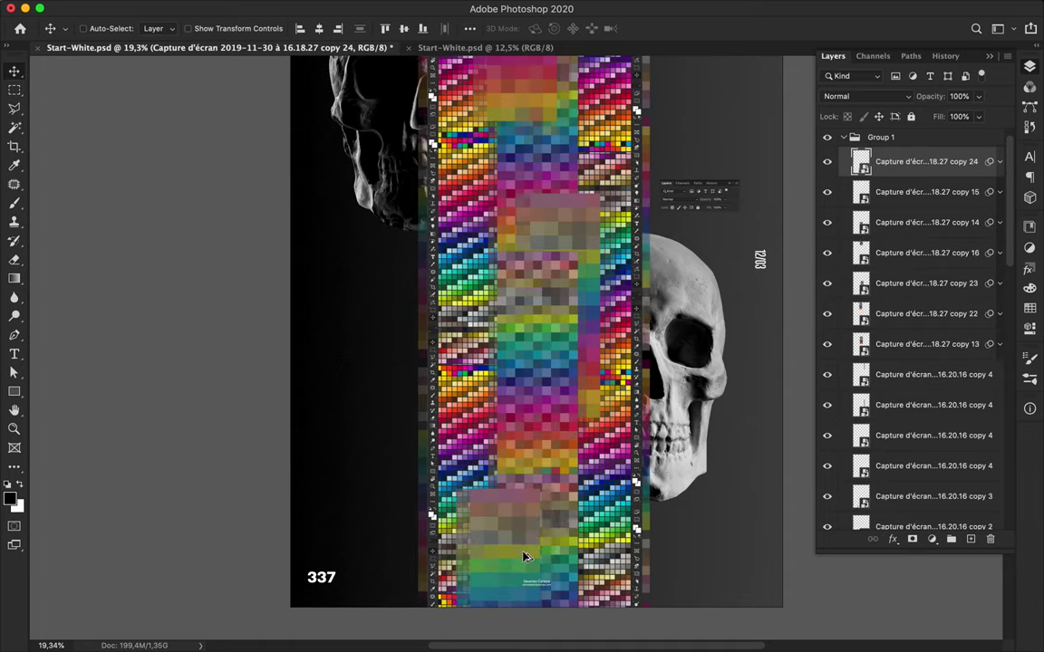
pyautogui.moveTo(524, 557)
pyautogui.mouseDown()
pyautogui.moveTo(513, 393)
pyautogui.moveTo(583, 604)
pyautogui.mouseUp()
pyautogui.hotkey('ctrl', 't')
pyautogui.press('Return')
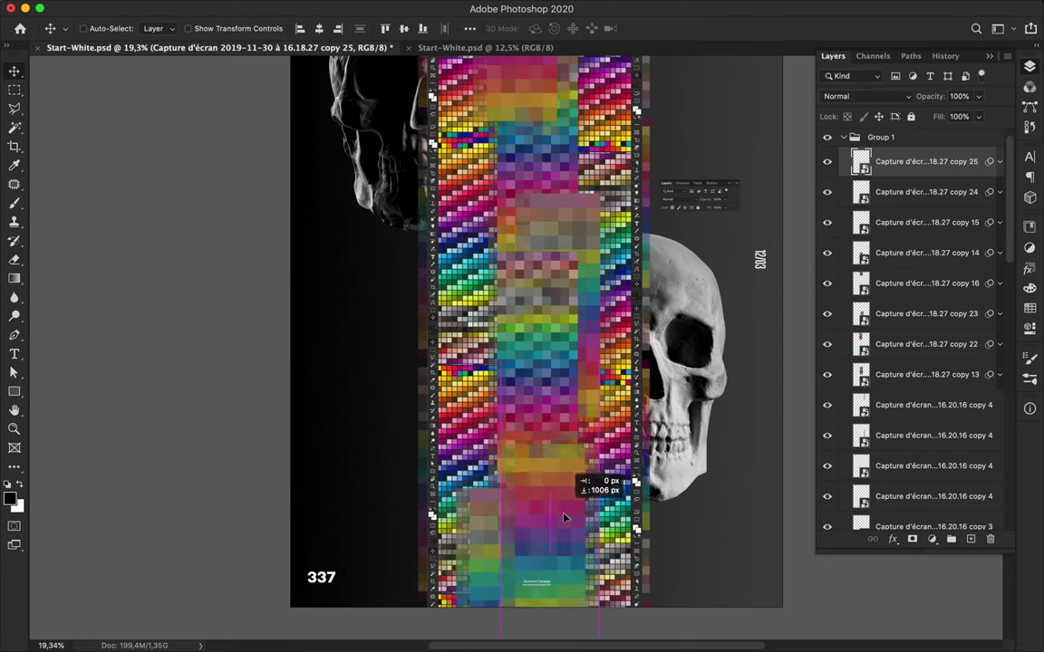
pyautogui.moveTo(926, 161); pyautogui.dragTo(941, 490)
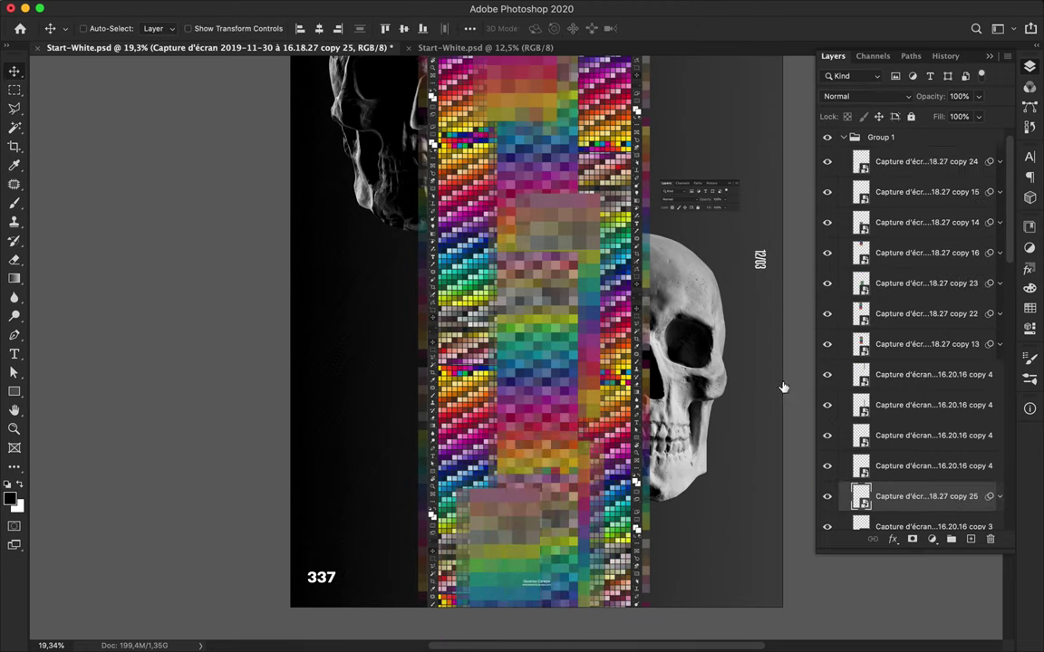
pyautogui.moveTo(530, 419)
pyautogui.mouseDown()
pyautogui.moveTo(533, 251)
pyautogui.moveTo(480, 306)
pyautogui.moveTo(524, 125)
pyautogui.mouseUp()
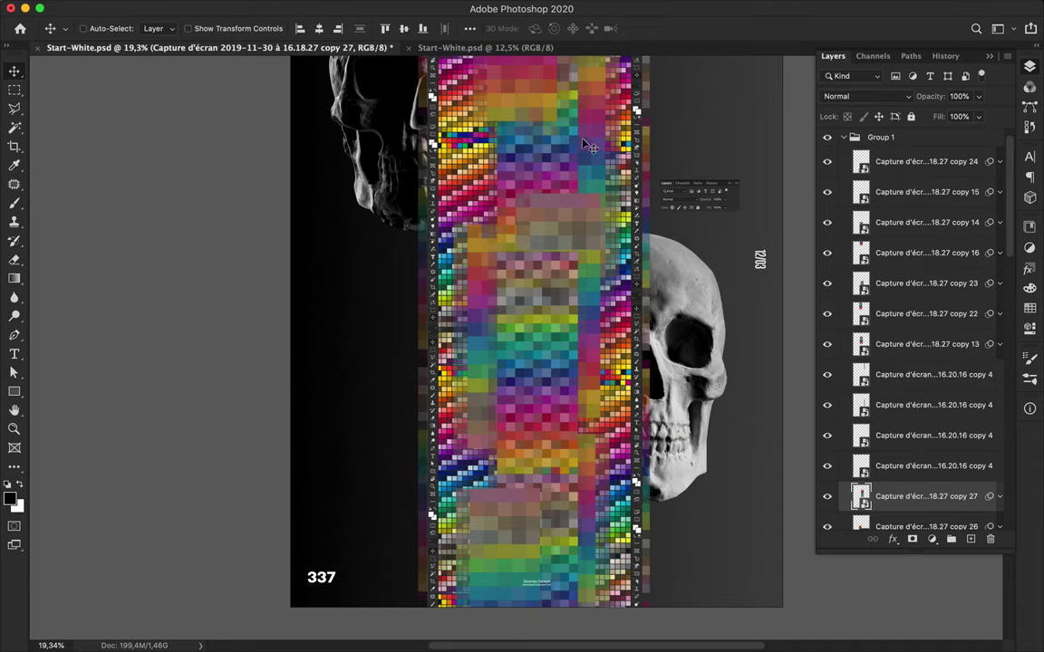
# Duplicate the mosaic up-left, raise copy 28 in the stack, and shift a strip down-right.
pyautogui.moveTo(484, 184); pyautogui.dragTo(458, 136)
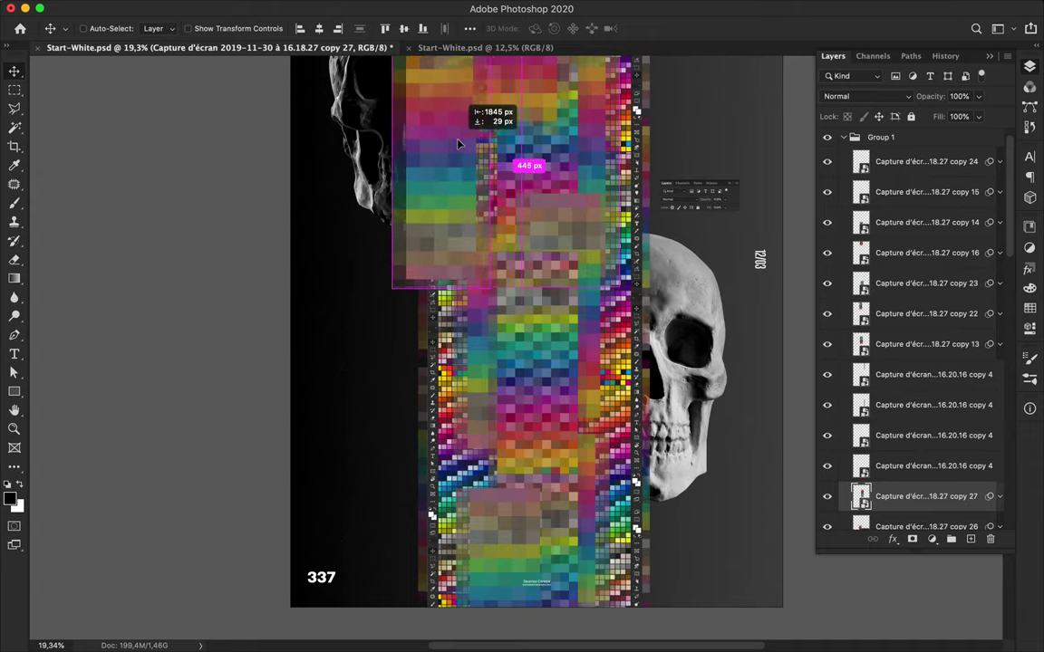
pyautogui.scroll(-5, 906, 344)
pyautogui.moveTo(861, 326); pyautogui.dragTo(915, 534)
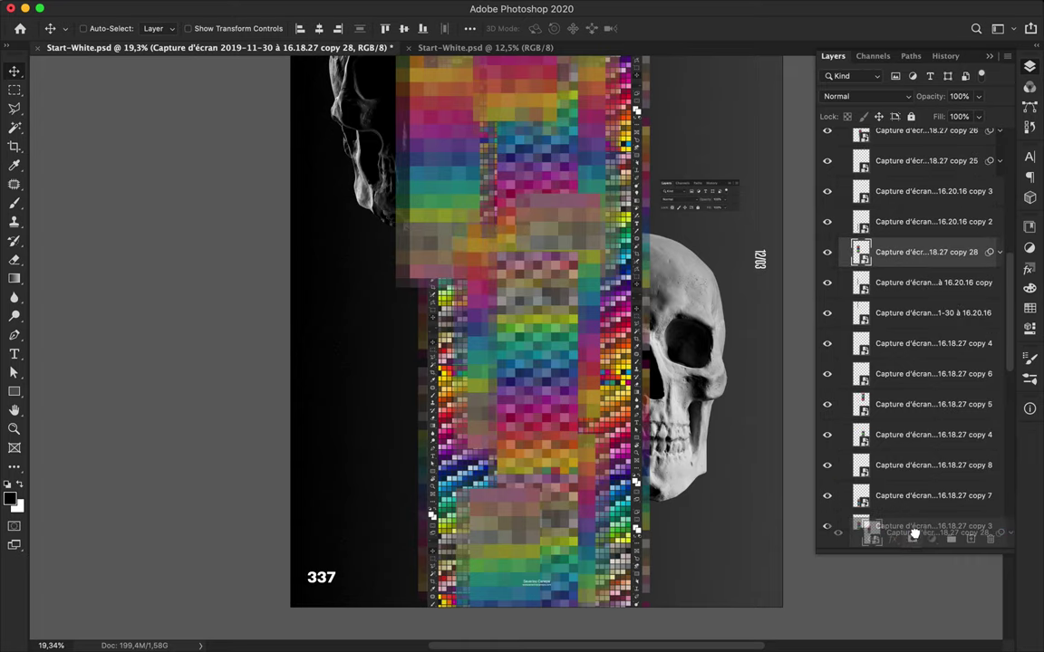
pyautogui.moveTo(916, 533); pyautogui.dragTo(895, 344)
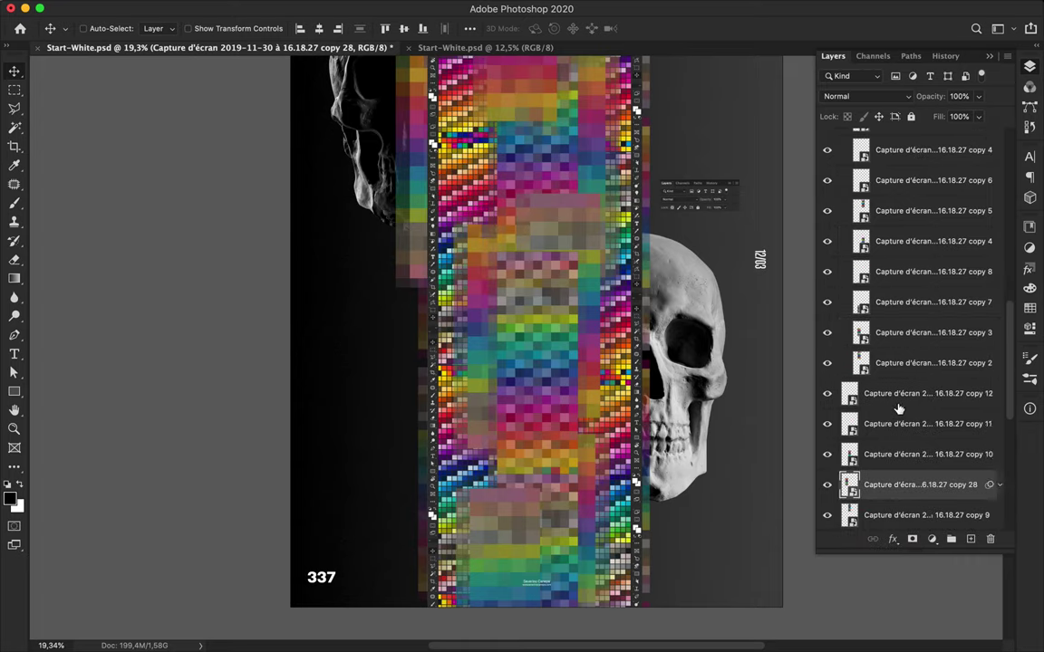
pyautogui.moveTo(416, 203)
pyautogui.mouseDown()
pyautogui.moveTo(629, 432)
pyautogui.moveTo(622, 480)
pyautogui.mouseUp()
# Place copy 30 between copies 26 and 25 and add copies up to copy 32 atop Group 1.
pyautogui.keyDown('ctrl'); pyautogui.click(591, 385); pyautogui.keyUp('ctrl')
pyautogui.moveTo(910, 149)
pyautogui.mouseDown()
pyautogui.moveTo(933, 424)
pyautogui.moveTo(942, 413)
pyautogui.mouseUp()
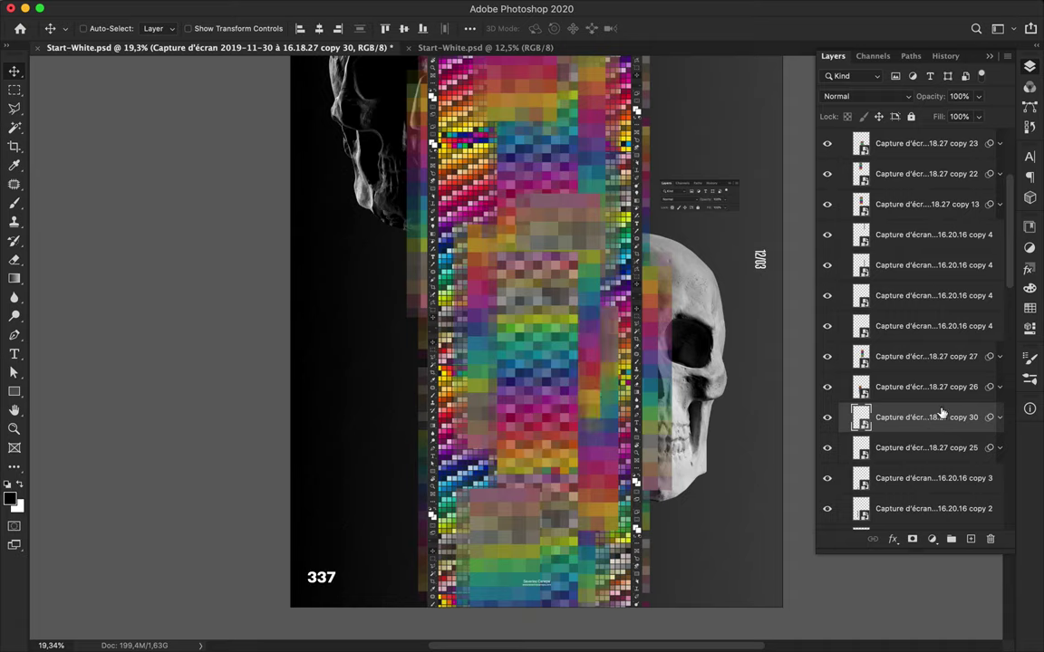
pyautogui.moveTo(623, 437); pyautogui.dragTo(522, 438)
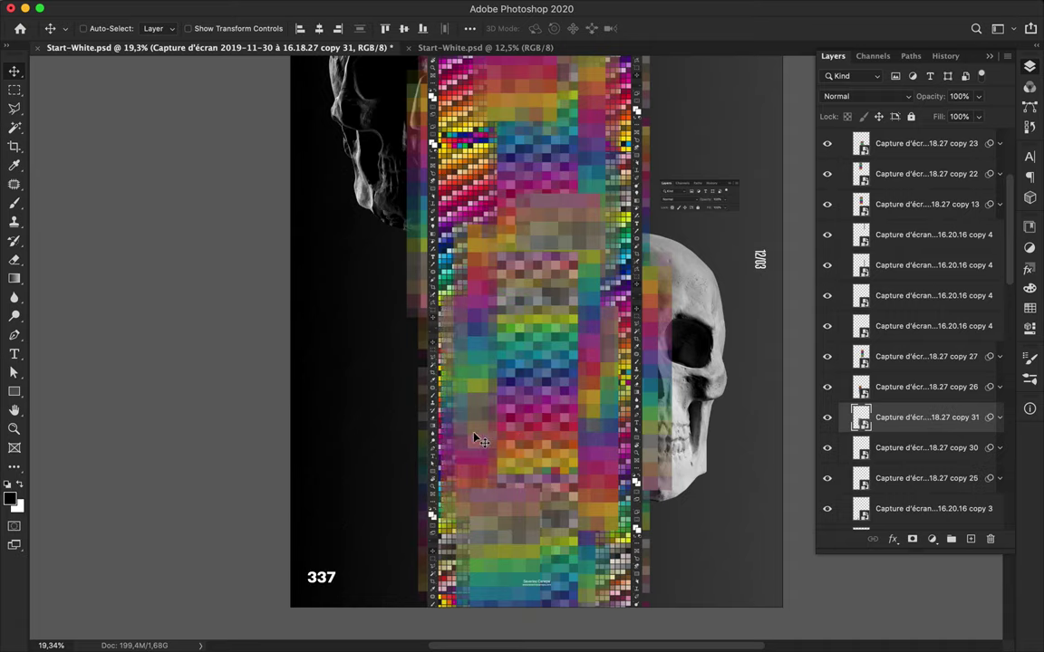
pyautogui.moveTo(444, 412); pyautogui.dragTo(429, 441)
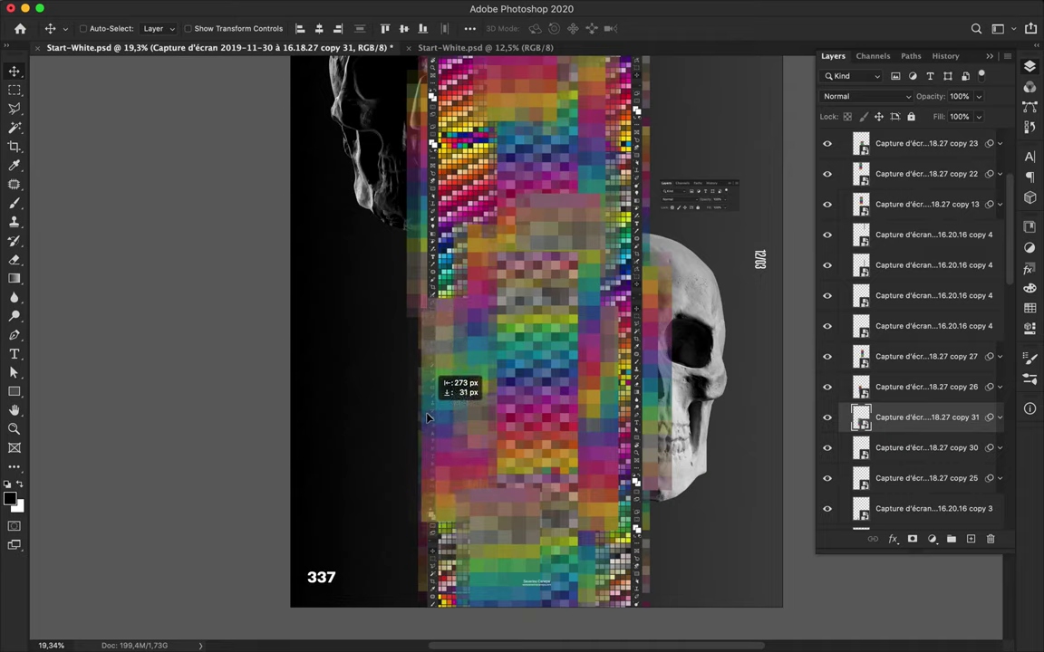
pyautogui.moveTo(444, 444); pyautogui.dragTo(601, 163)
pyautogui.moveTo(915, 417)
pyautogui.mouseDown()
pyautogui.moveTo(900, 310)
pyautogui.moveTo(867, 303)
pyautogui.moveTo(941, 168)
pyautogui.moveTo(907, 179)
pyautogui.mouseUp()
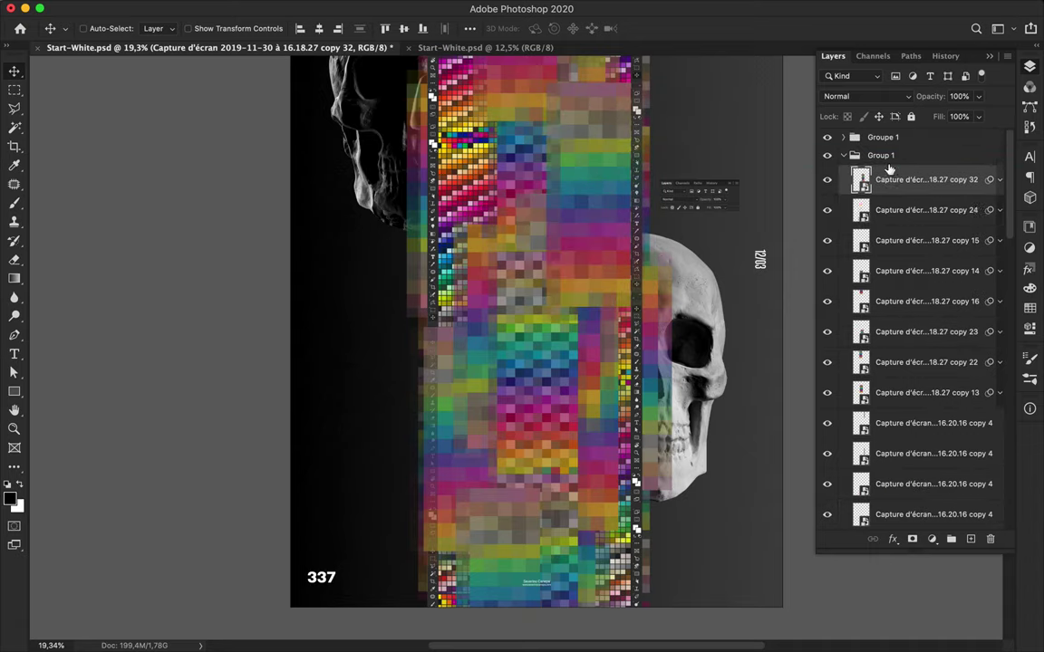
# Rasterize layer copy 32 and shift a narrow vertical strip of its pixels left.
pyautogui.moveTo(586, 165)
pyautogui.mouseDown()
pyautogui.moveTo(607, 186)
pyautogui.moveTo(600, 179)
pyautogui.mouseUp()
pyautogui.press('m')
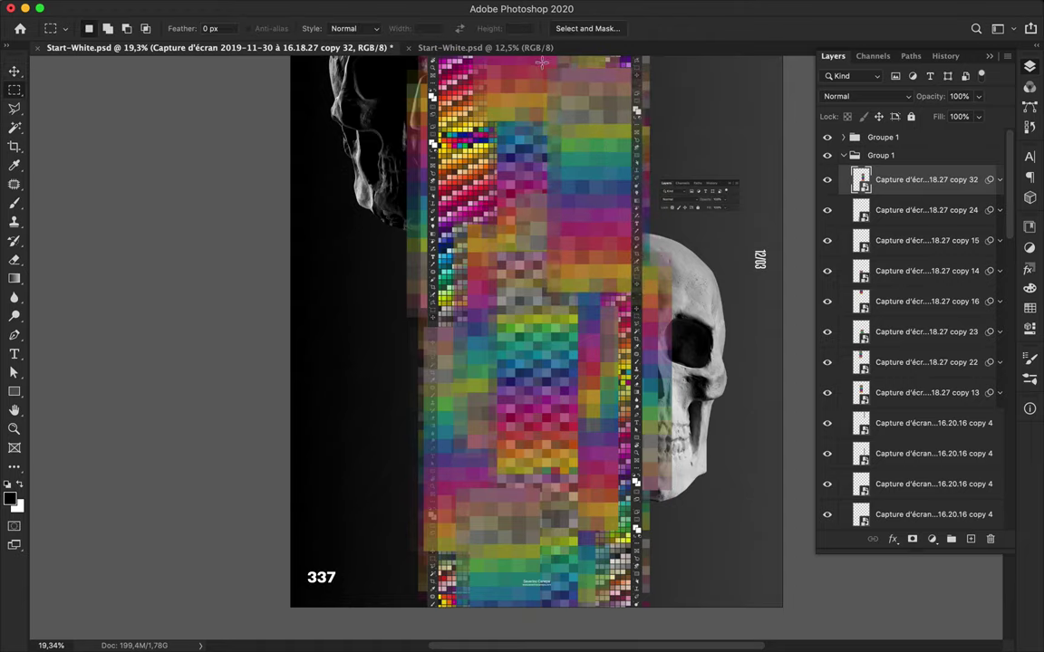
pyautogui.moveTo(542, 62); pyautogui.dragTo(605, 342)
pyautogui.press('Delete')
pyautogui.press('Return')
pyautogui.rightClick(883, 181)
pyautogui.click(770, 244)
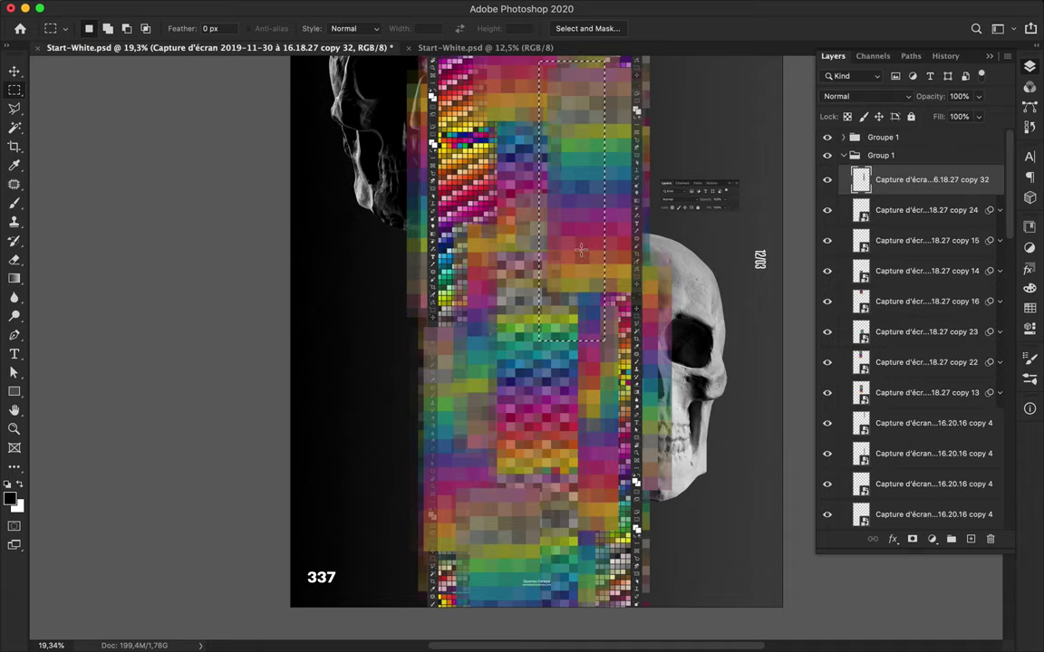
pyautogui.press('v')
pyautogui.moveTo(571, 224); pyautogui.dragTo(517, 214)
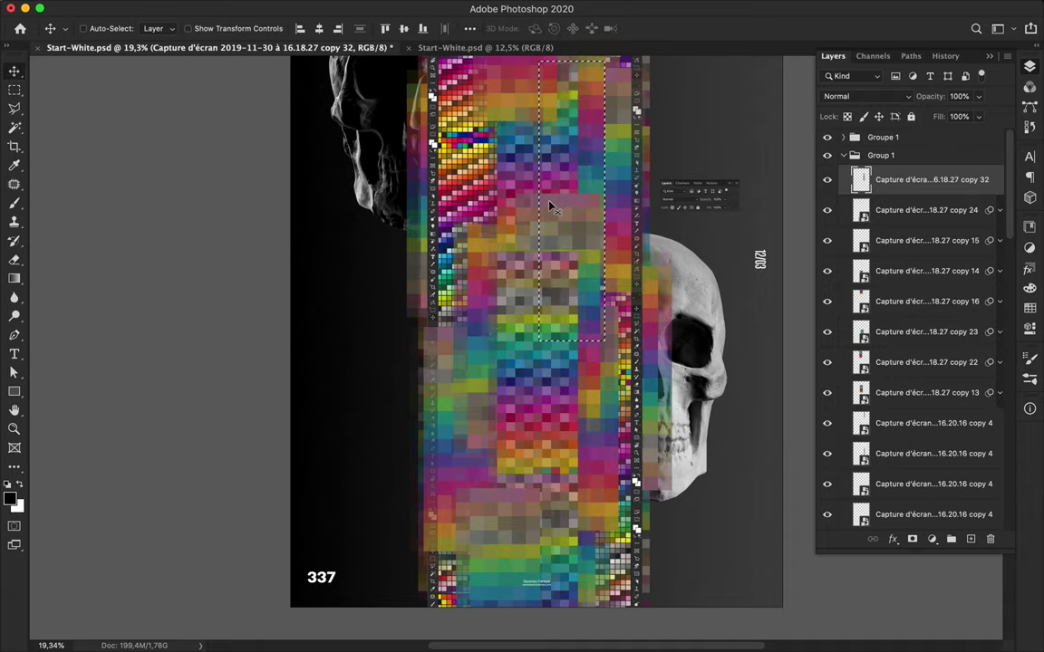
pyautogui.press('m')
pyautogui.hotkey('ctrl', 'd')
# Marquee a tall strip on layer copy 14 and rasterize that layer.
pyautogui.scroll(-1, 536, 279)
pyautogui.keyDown('ctrl'); pyautogui.click(481, 250); pyautogui.keyUp('ctrl')
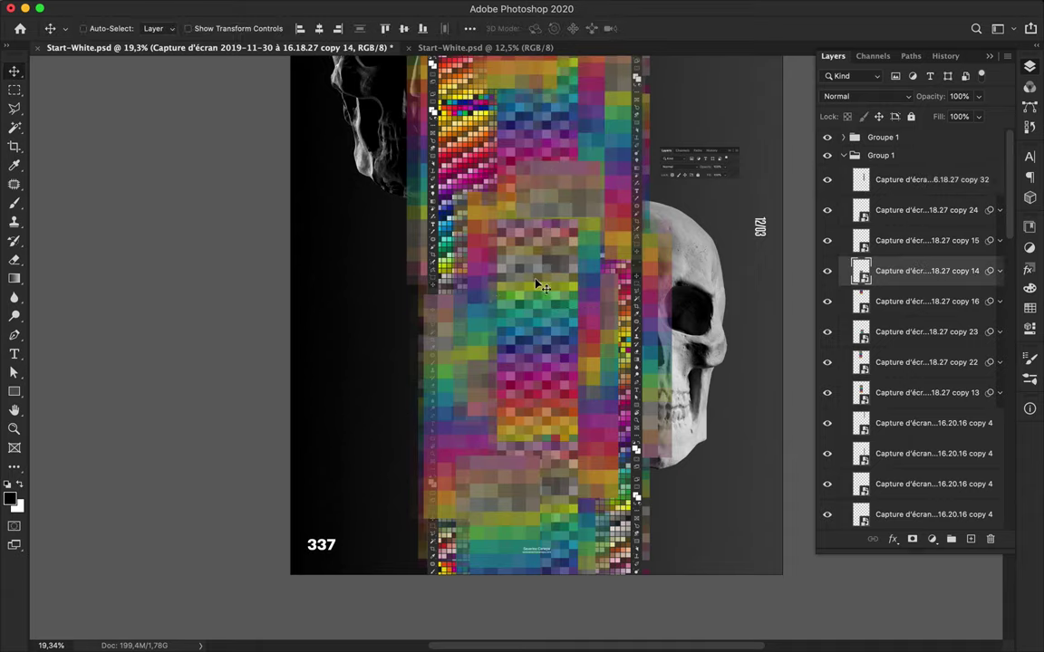
pyautogui.moveTo(517, 215); pyautogui.dragTo(553, 494)
pyautogui.press('BackSpace')
pyautogui.press('Return')
pyautogui.rightClick(958, 279)
pyautogui.click(562, 333)
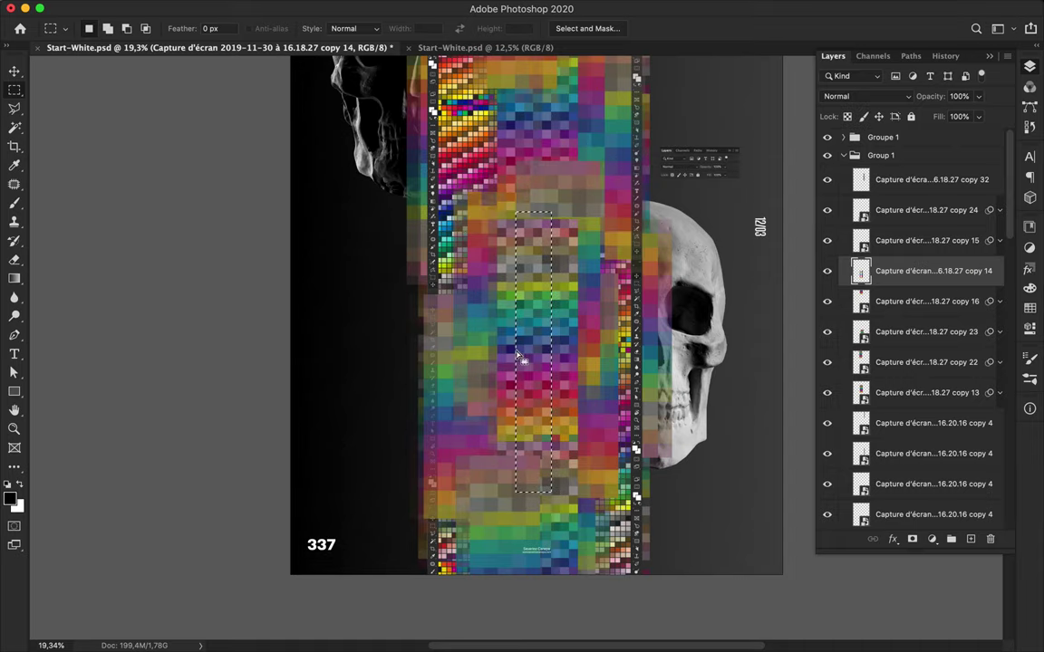
pyautogui.press('v')
pyautogui.click(539, 347)
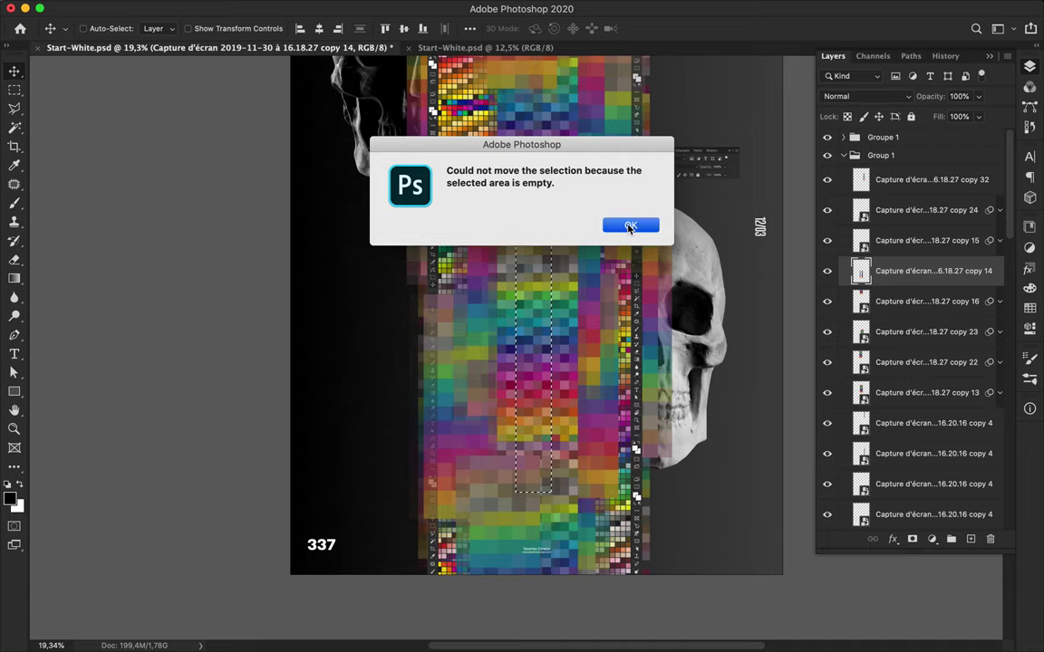
pyautogui.click(629, 225)
pyautogui.press('m')
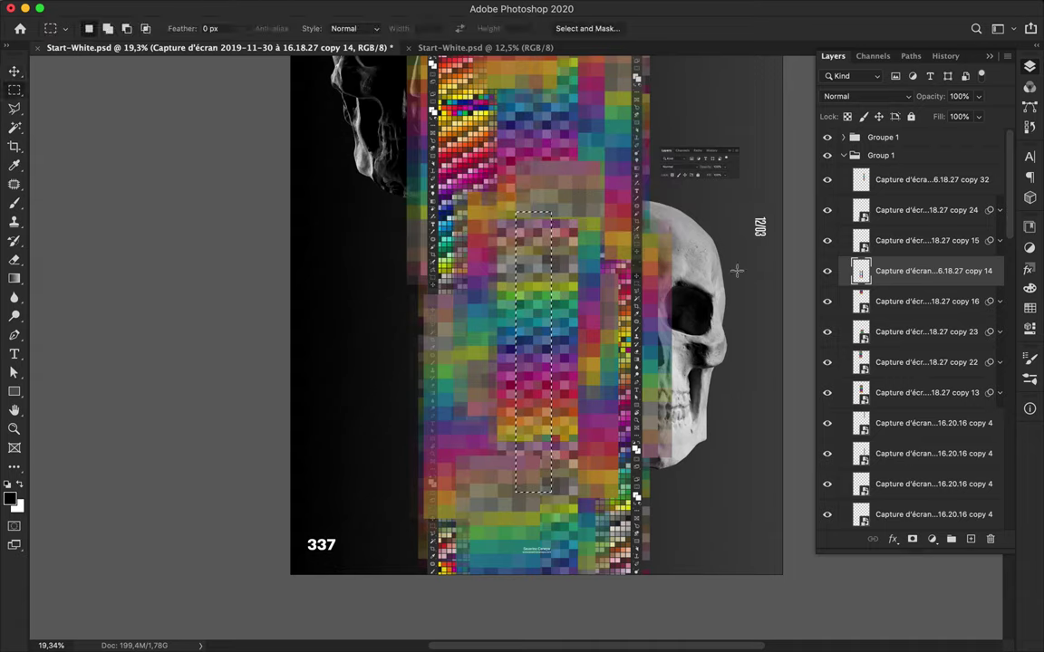
# Save the poster.
pyautogui.hotkey('ctrl', 's')
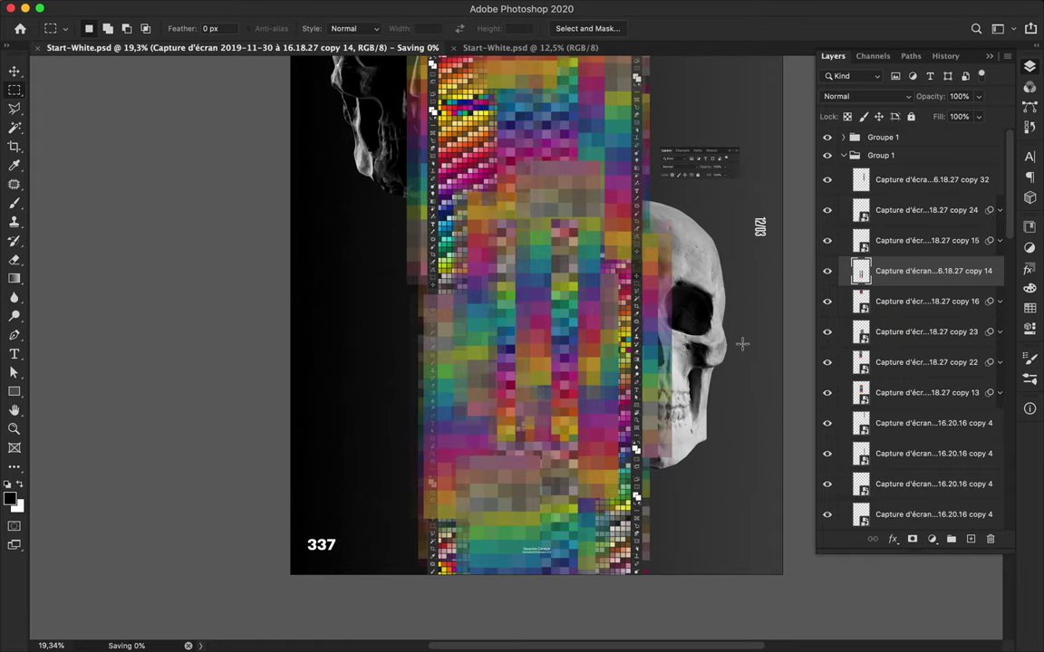
pyautogui.scroll(3, 742, 344)
pyautogui.scroll(1, 524, 240)
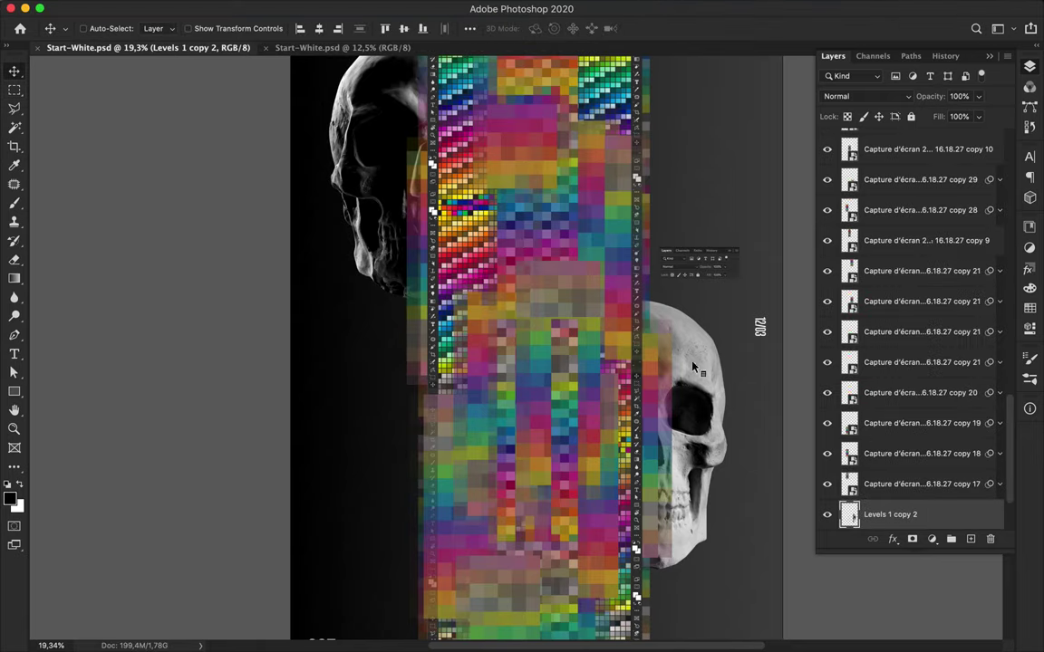
# Duplicate the right and left half skulls, placing the left skull copy beneath the original.
pyautogui.moveTo(695, 388); pyautogui.dragTo(720, 383)
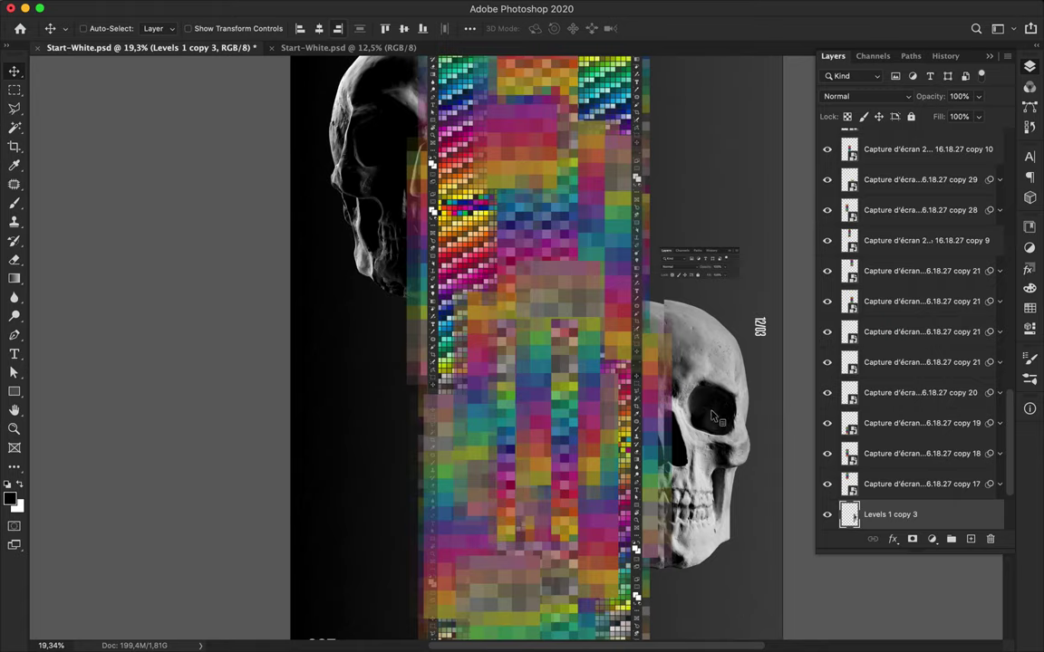
pyautogui.moveTo(714, 417); pyautogui.dragTo(718, 414)
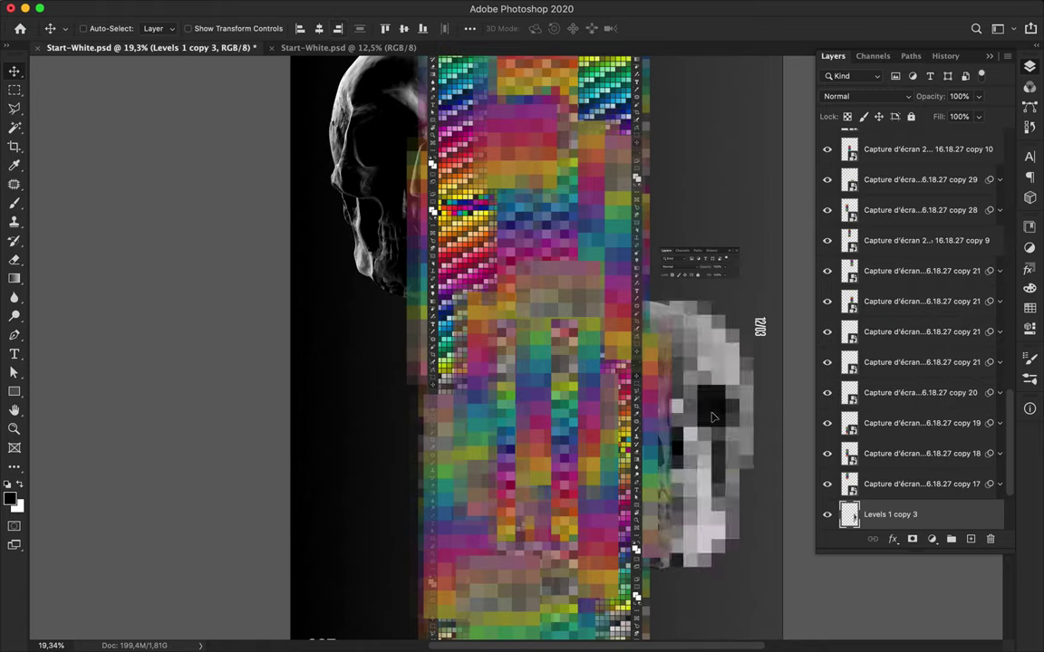
pyautogui.scroll(-4, 879, 403)
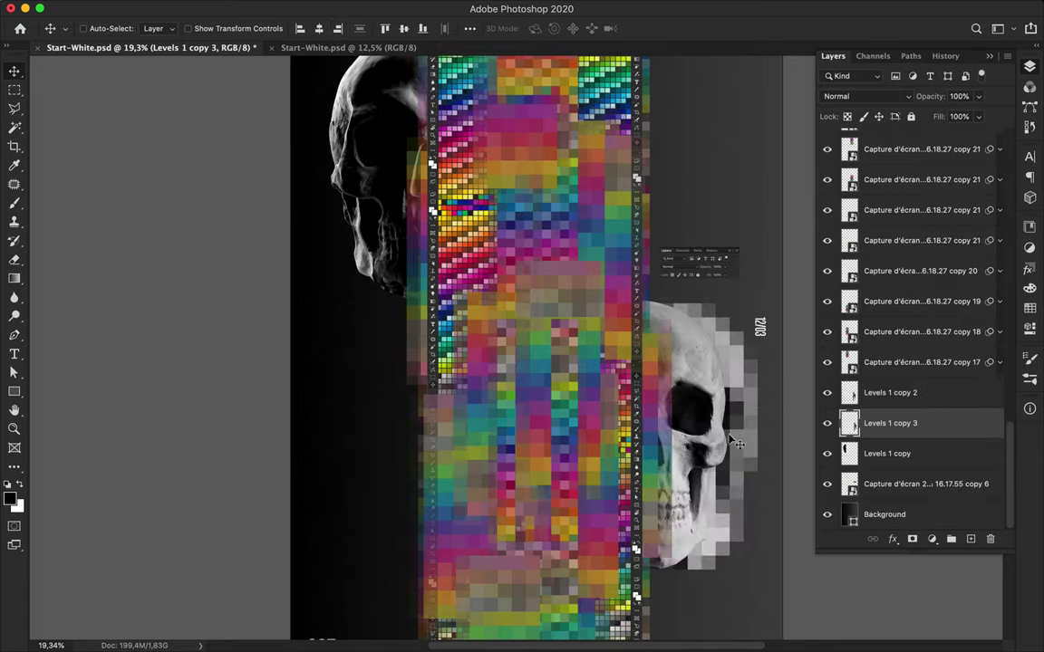
pyautogui.hotkey('ctrl', 'z')
pyautogui.moveTo(373, 209); pyautogui.dragTo(373, 220)
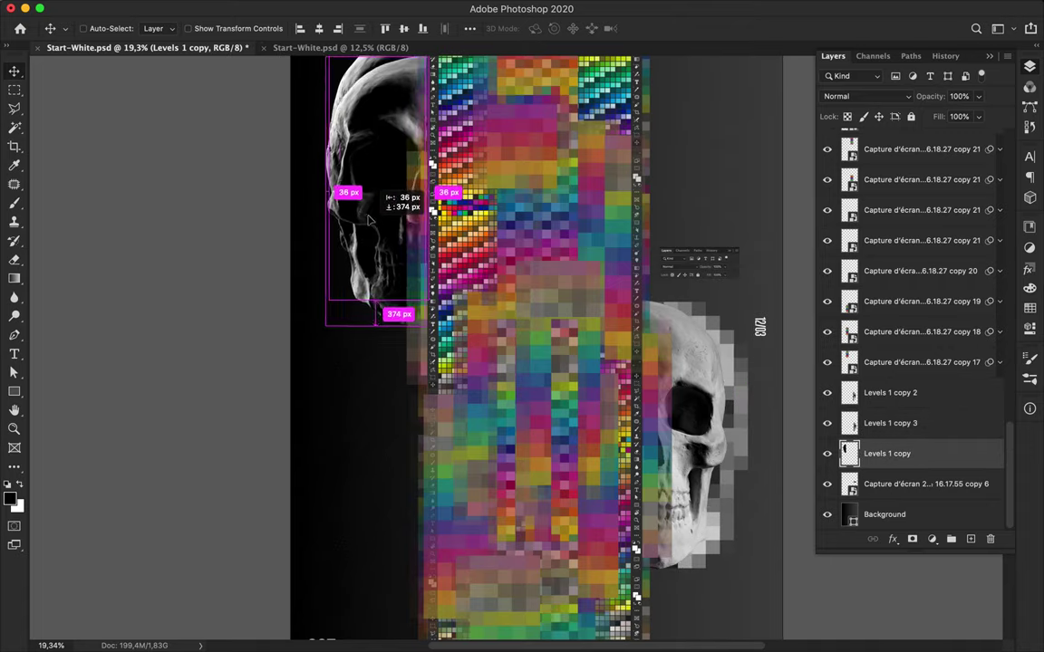
pyautogui.click(339, 9)
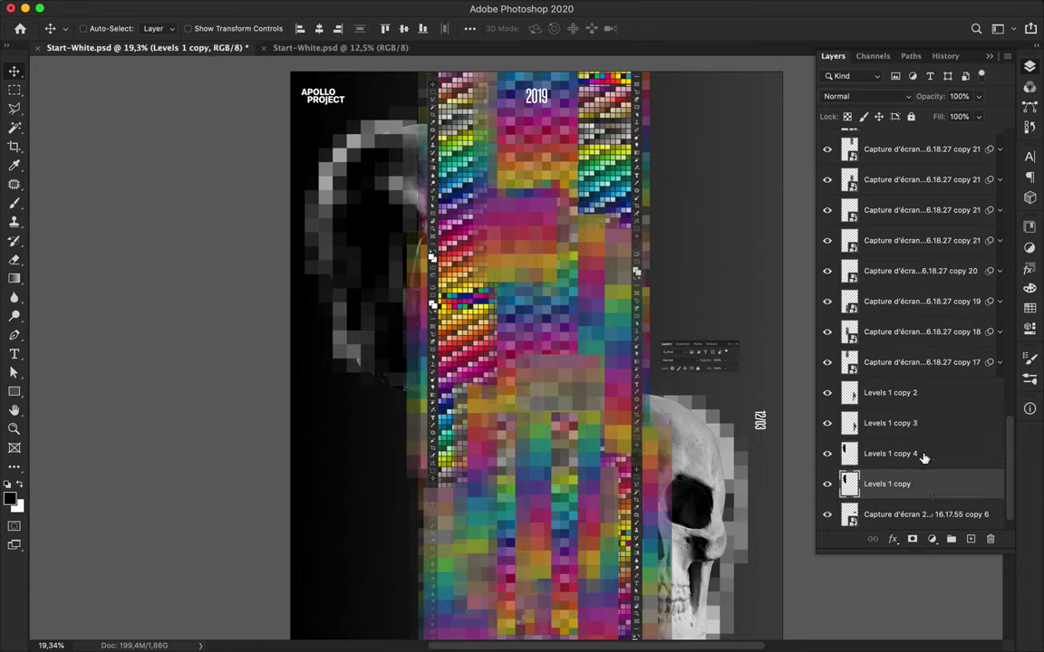
pyautogui.moveTo(925, 453); pyautogui.dragTo(925, 485)
# Reposition the left skull copy, duplicate a colour patch leftward and select its part over the skull.
pyautogui.moveTo(293, 224)
pyautogui.mouseDown()
pyautogui.moveTo(319, 264)
pyautogui.moveTo(321, 228)
pyautogui.mouseUp()
pyautogui.moveTo(510, 222); pyautogui.dragTo(443, 250)
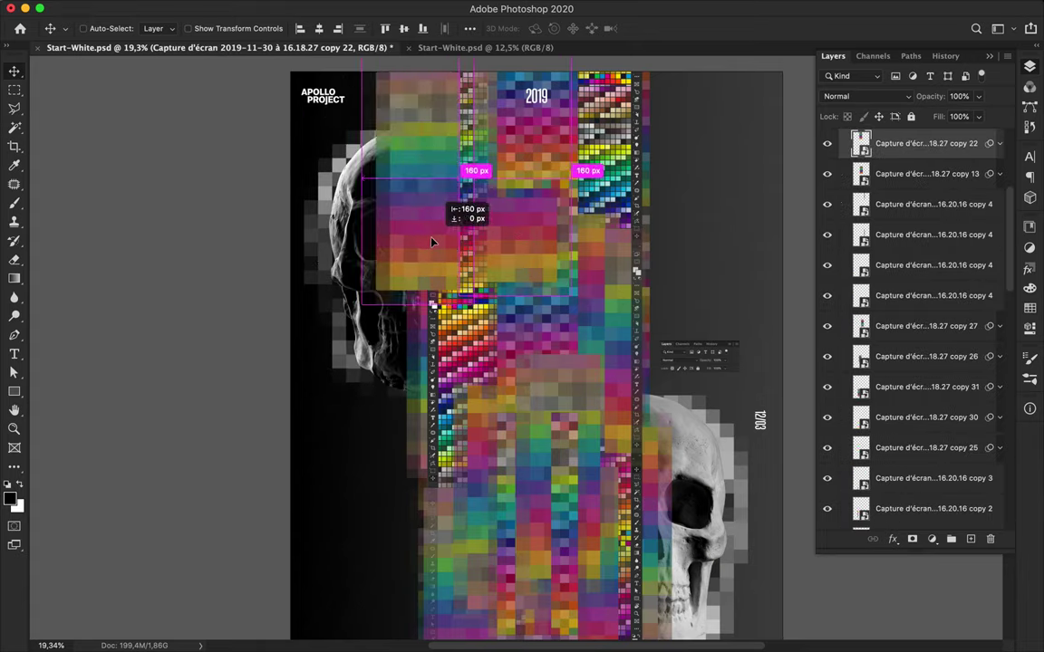
pyautogui.press('m')
pyautogui.moveTo(373, 309); pyautogui.dragTo(437, 87)
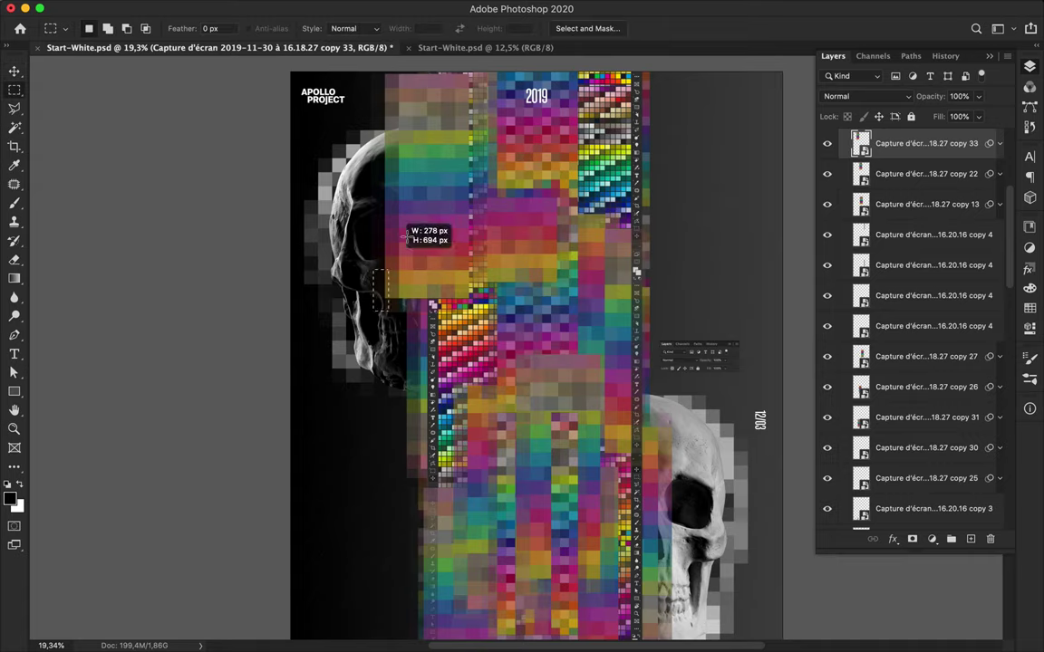
# Rasterize the copy 33 patch layer and delete the selected overlapping part.
pyautogui.press('BackSpace')
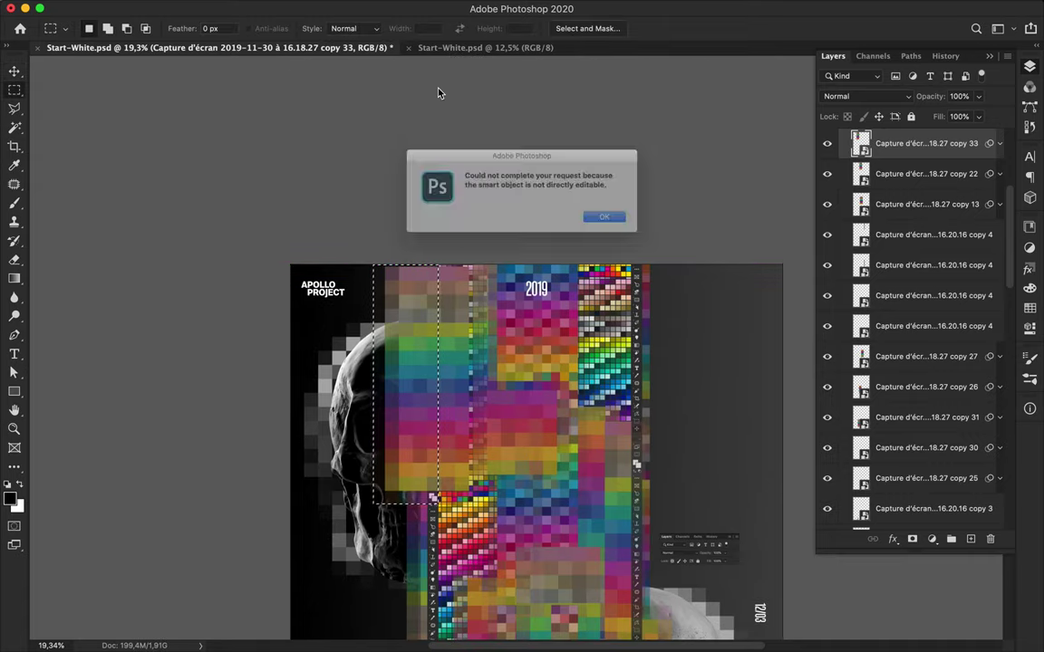
pyautogui.press('Return')
pyautogui.rightClick(953, 151)
pyautogui.click(800, 271)
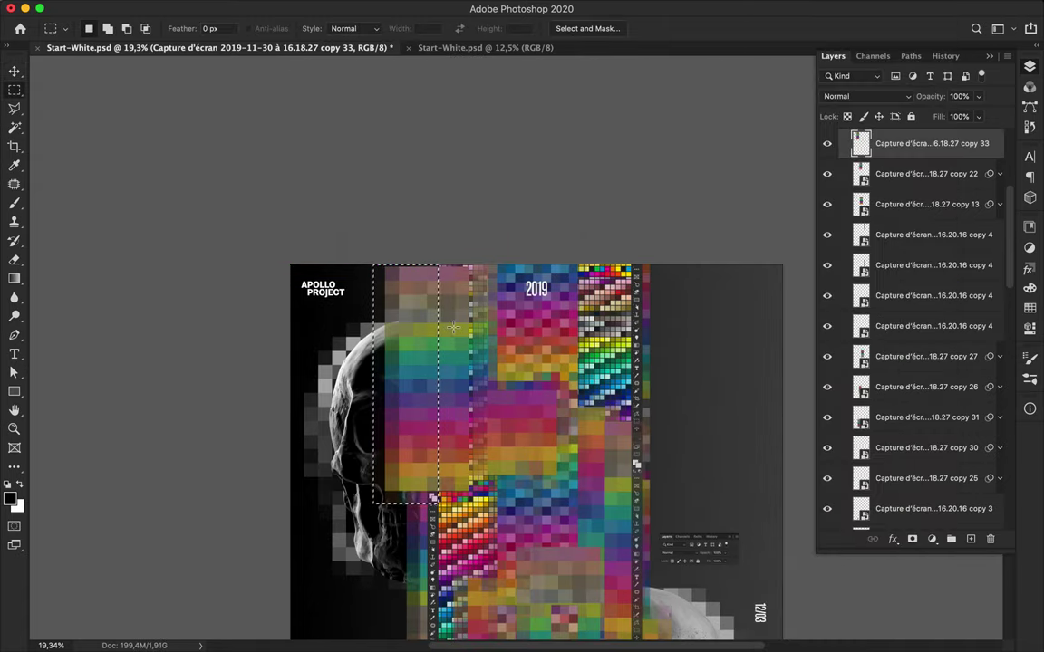
pyautogui.press('BackSpace')
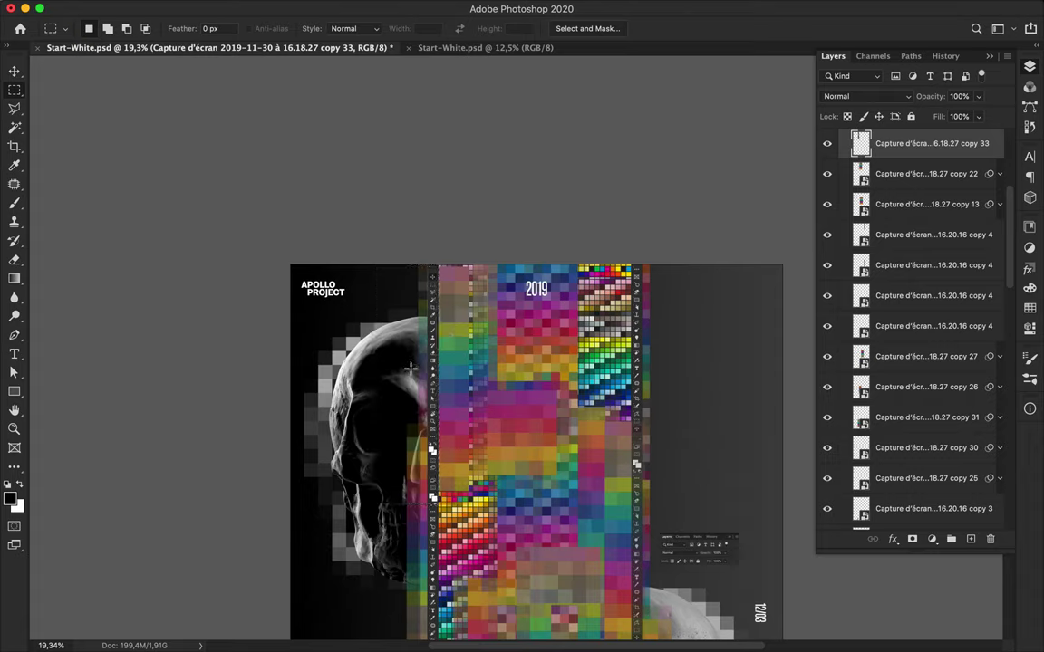
pyautogui.press('v')
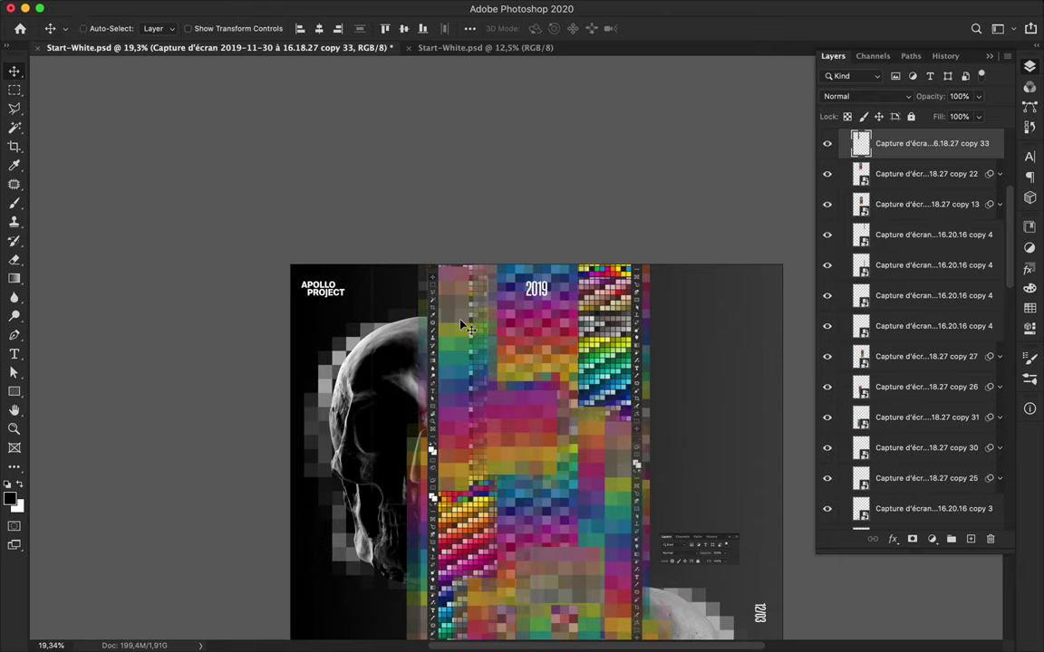
pyautogui.scroll(-3, 467, 328)
pyautogui.scroll(-2, 526, 313)
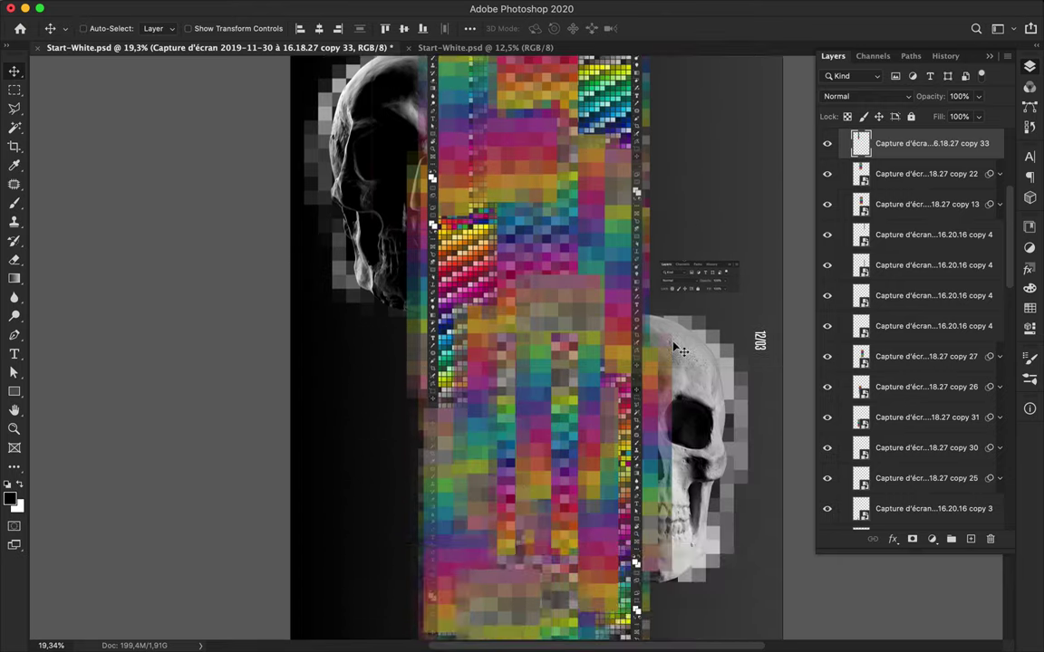
# Make two more copies of the pixelated skull layer, shifting one up and one left.
pyautogui.scroll(2, 607, 311)
pyautogui.click(319, 268)
pyautogui.keyDown('alt'); pyautogui.moveTo(319, 268); pyautogui.dragTo(399, 253); pyautogui.keyUp('alt')
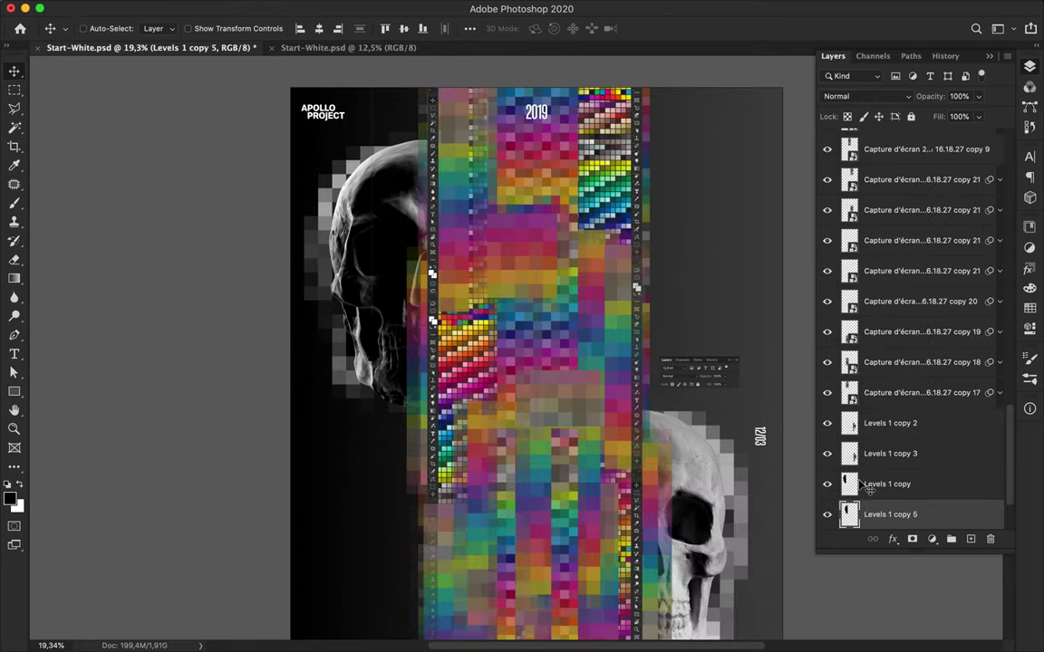
pyautogui.moveTo(888, 484); pyautogui.dragTo(862, 409)
pyautogui.moveTo(396, 248); pyautogui.dragTo(398, 221)
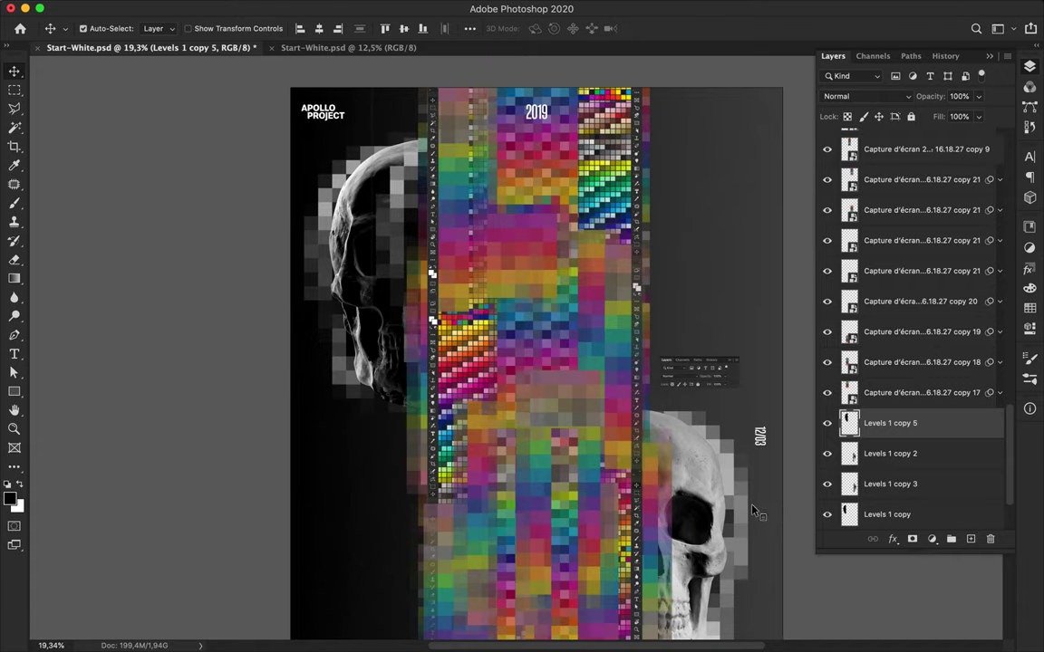
pyautogui.click(911, 454)
pyautogui.keyDown('alt'); pyautogui.moveTo(811, 494); pyautogui.dragTo(663, 503); pyautogui.keyUp('alt')
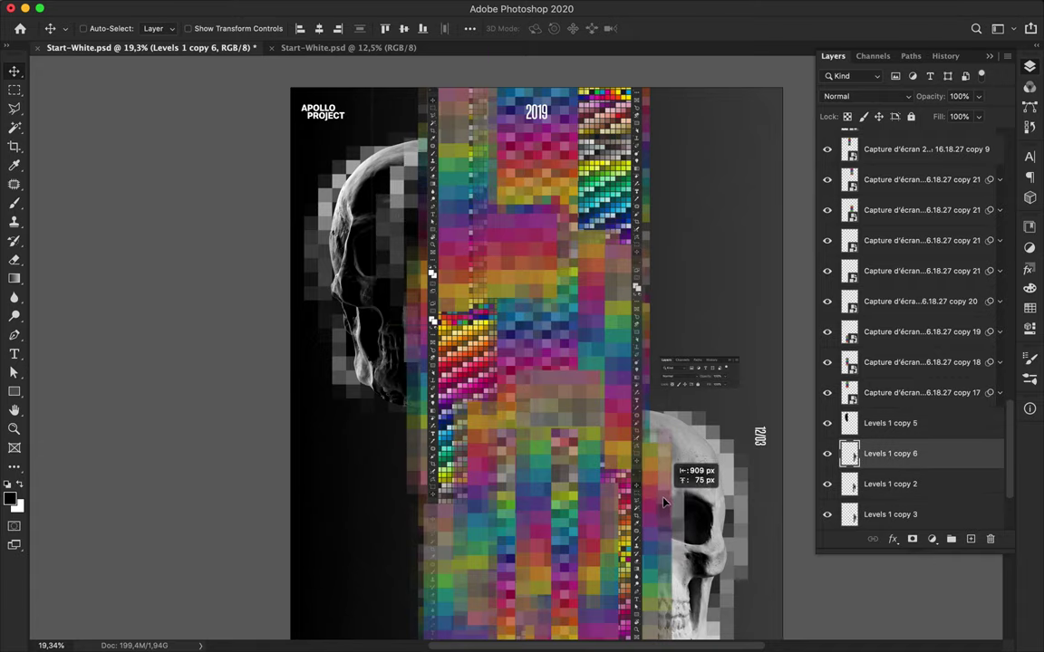
pyautogui.scroll(-3, 670, 390)
pyautogui.moveTo(665, 291)
pyautogui.keyDown('super'); pyautogui.mouseDown()
pyautogui.moveTo(665, 272)
pyautogui.moveTo(396, 362)
pyautogui.mouseUp(); pyautogui.keyUp('super')
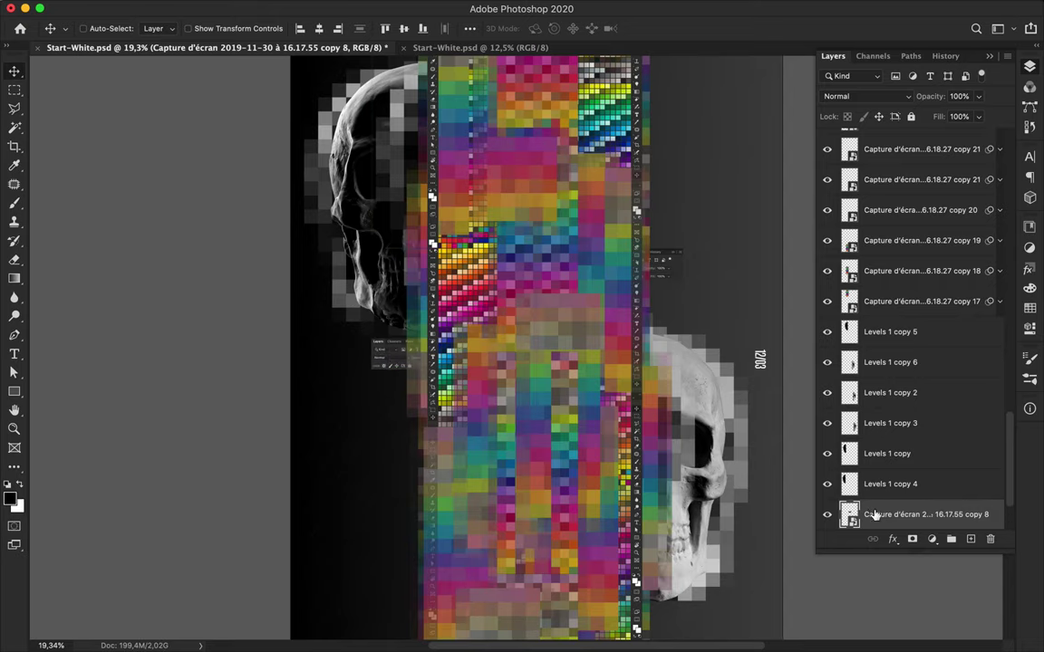
# Move the 16.17.55 copy 8 screenshot layer above the colour group and lower on the column.
pyautogui.moveTo(873, 327); pyautogui.dragTo(880, 118)
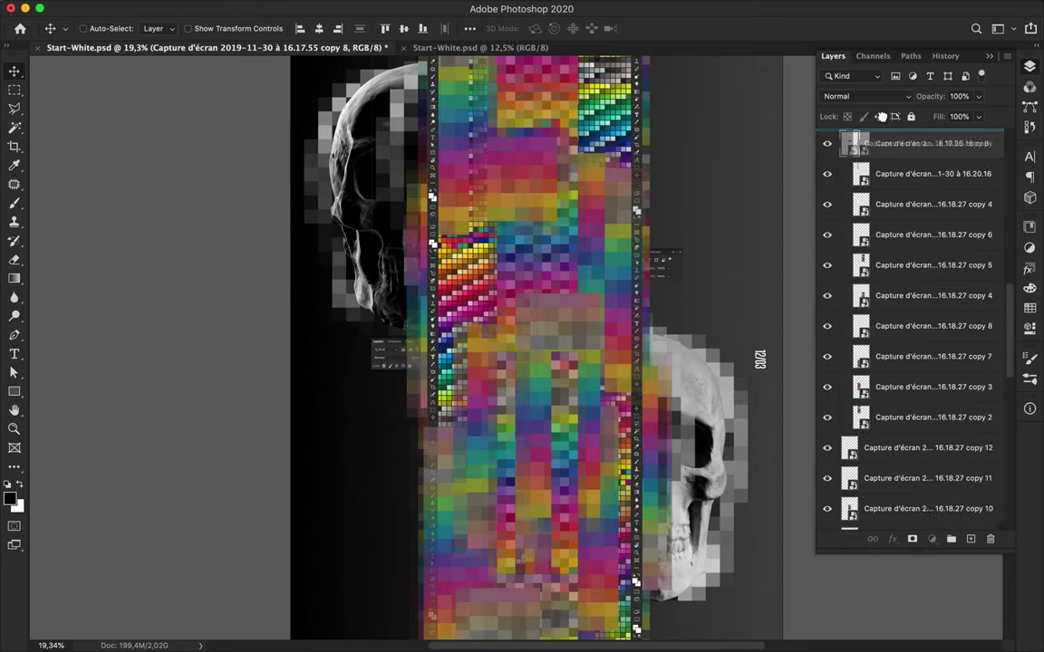
pyautogui.moveTo(881, 118); pyautogui.dragTo(870, 152)
pyautogui.moveTo(508, 272)
pyautogui.mouseDown()
pyautogui.moveTo(595, 241)
pyautogui.moveTo(594, 208)
pyautogui.moveTo(418, 450)
pyautogui.mouseUp()
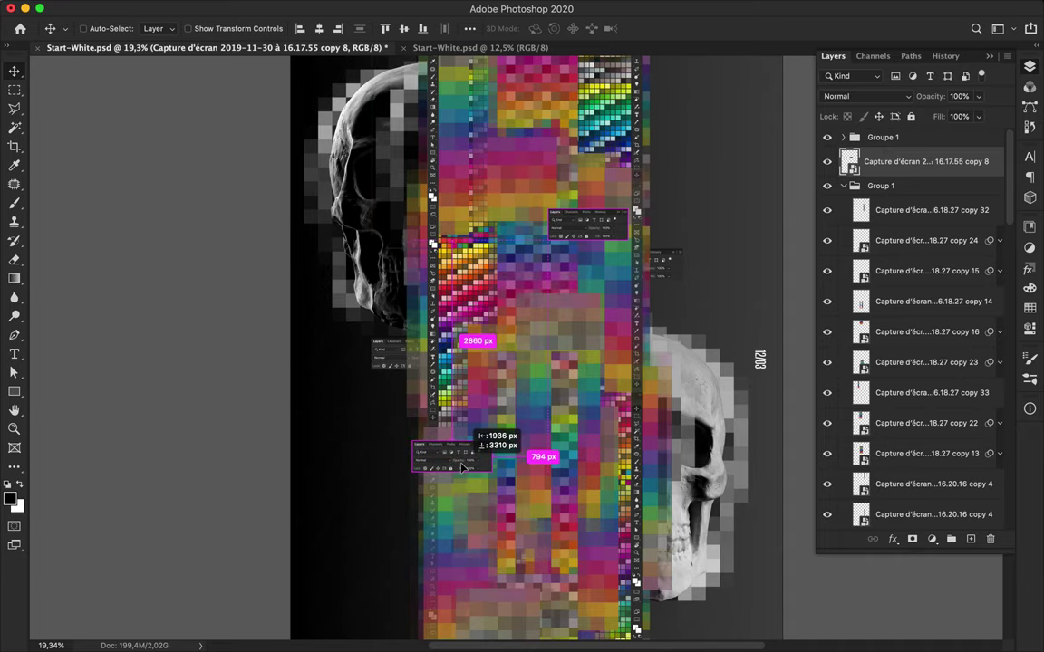
pyautogui.click(339, 7)
# Apply a cell-size 174 Mosaic to the screenshot and scatter duplicates across the column.
pyautogui.click(363, 28)
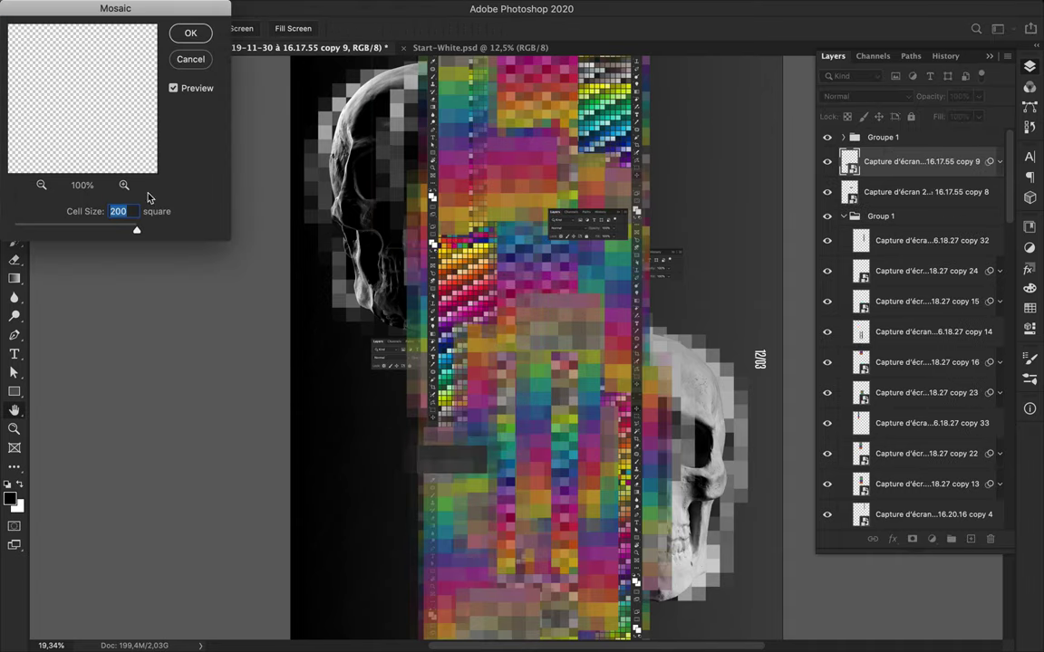
pyautogui.click(177, 36)
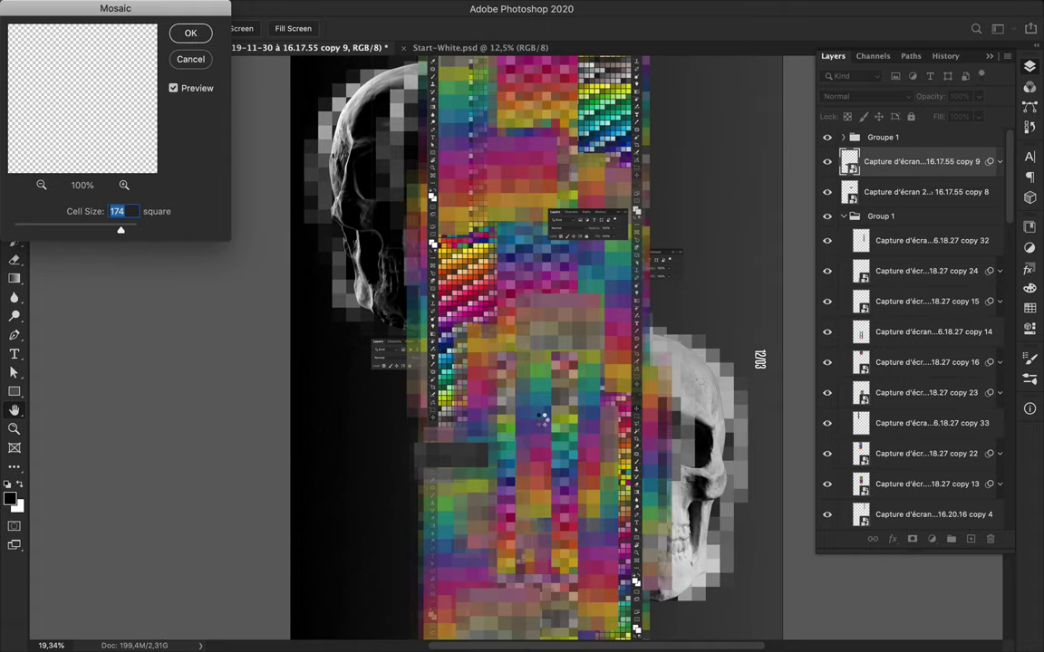
pyautogui.moveTo(709, 106); pyautogui.dragTo(627, 112)
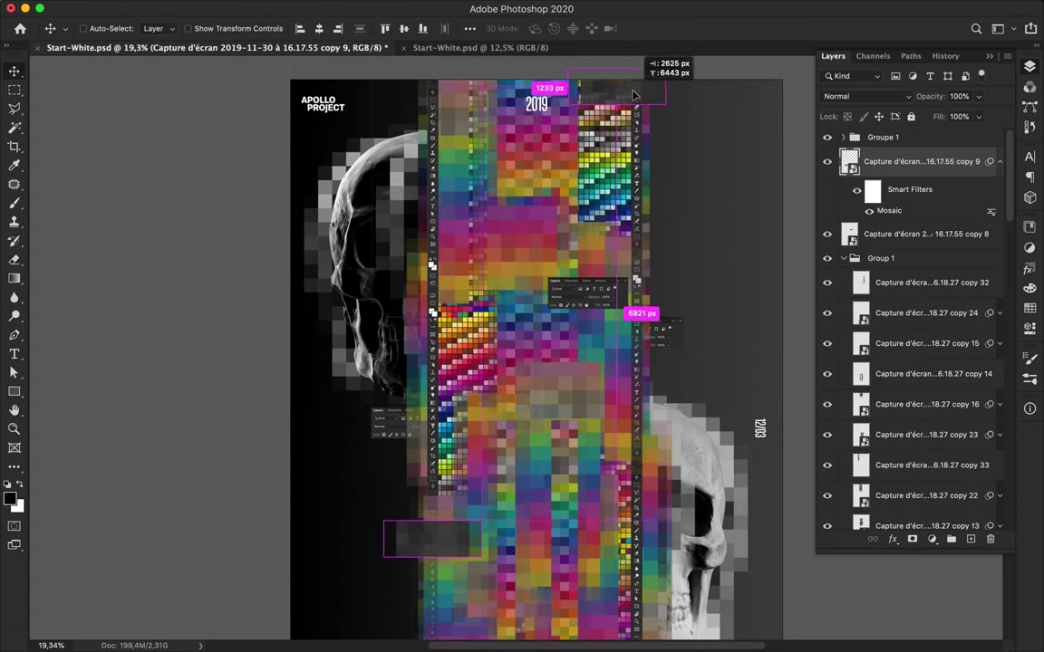
pyautogui.moveTo(627, 111)
pyautogui.mouseDown()
pyautogui.moveTo(636, 101)
pyautogui.moveTo(649, 407)
pyautogui.mouseUp()
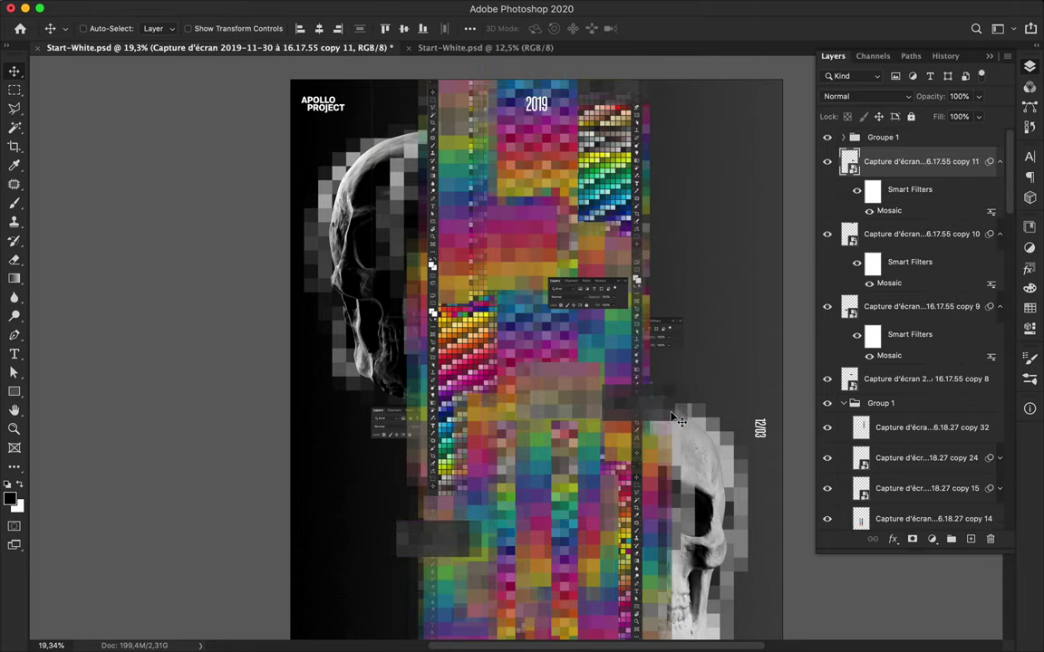
pyautogui.moveTo(469, 226); pyautogui.dragTo(490, 218)
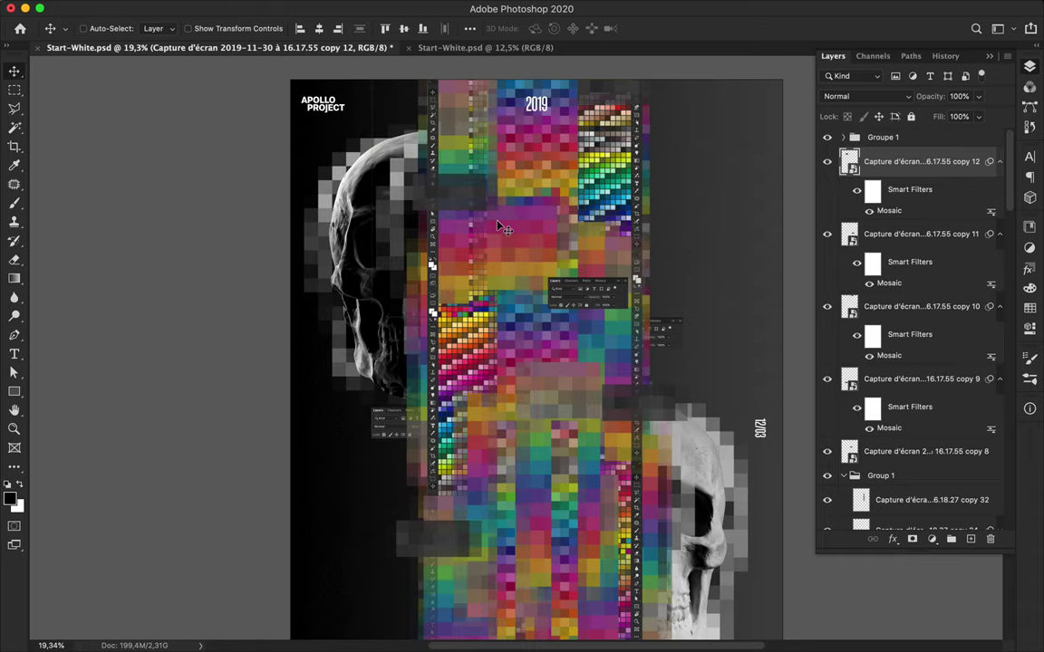
# Add a white 82 pt Molde Bold letter A in the colour column.
pyautogui.press('t')
pyautogui.click(508, 230)
pyautogui.write('A')
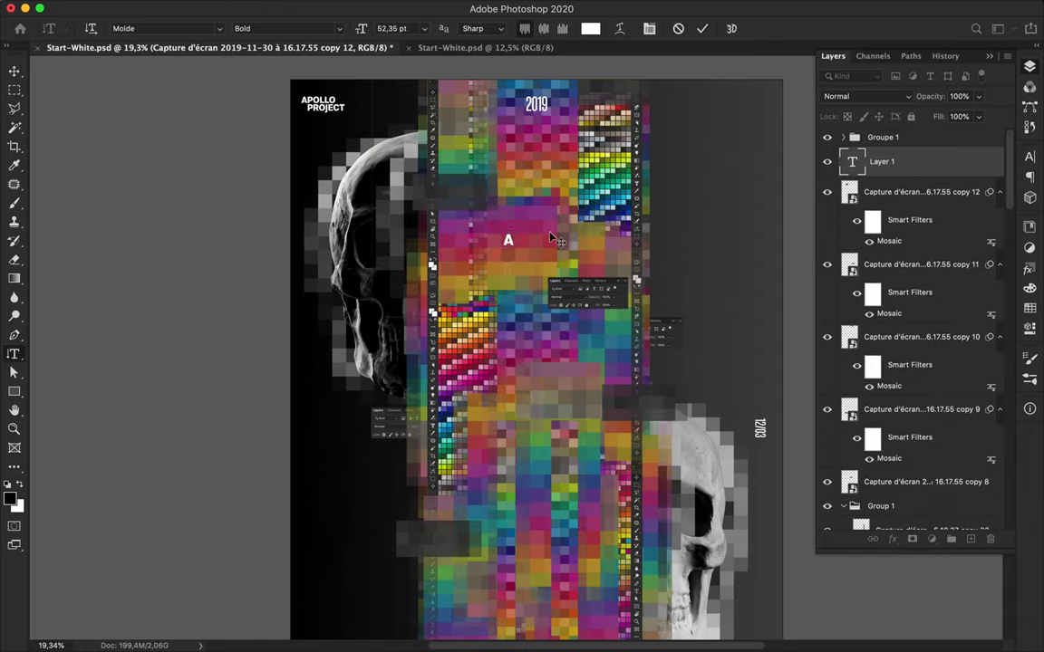
pyautogui.hotkey('ctrl', 'Return')
pyautogui.press('v')
pyautogui.click(1033, 157)
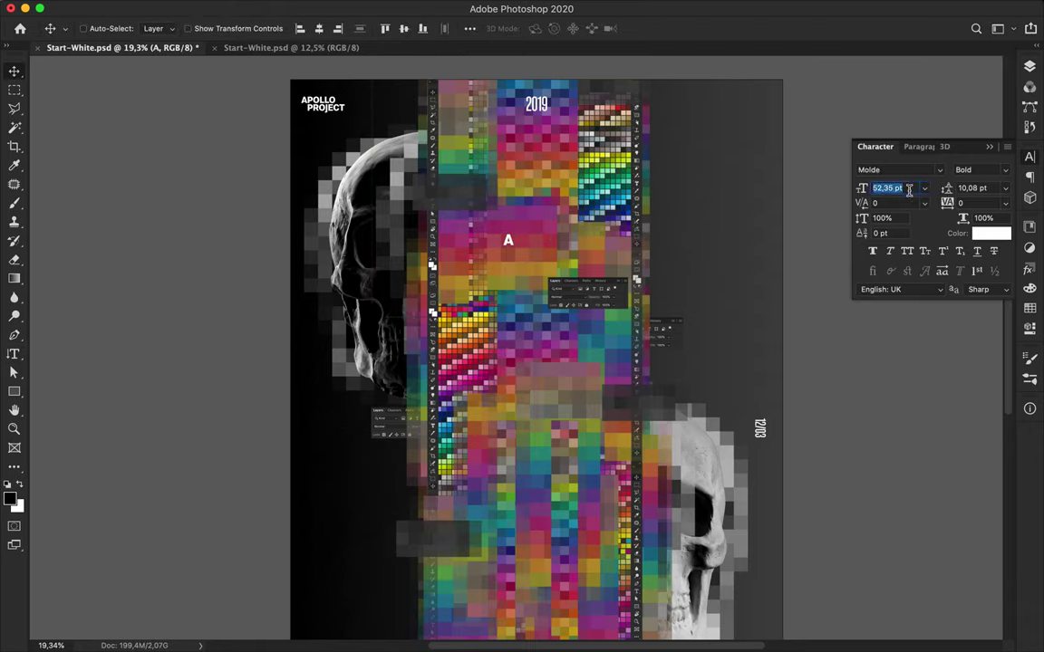
pyautogui.press('Return')
pyautogui.click(627, 225)
# Duplicate the letter A onto the right palette column.
pyautogui.moveTo(462, 147); pyautogui.dragTo(594, 219)
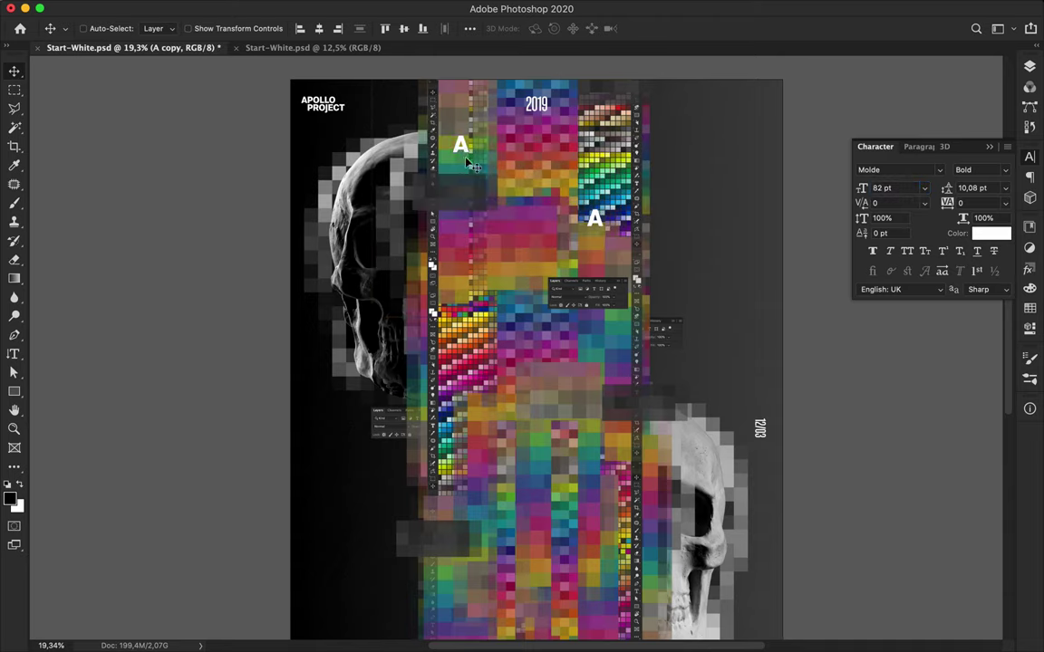
pyautogui.click(331, 7)
pyautogui.click(351, 30)
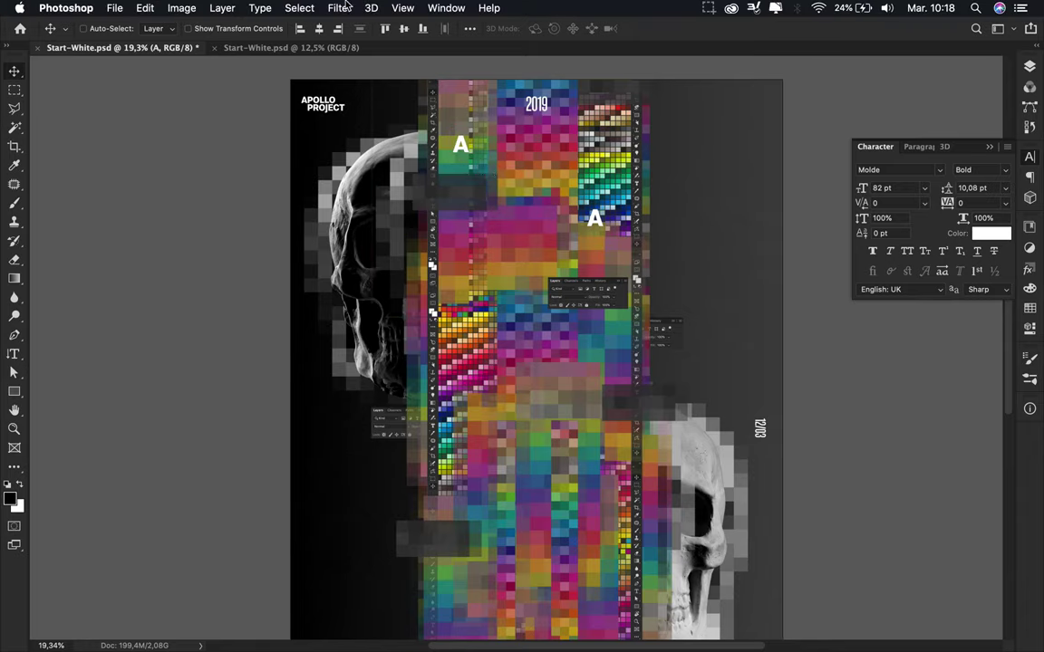
# Convert the upper letter A to a smart object and apply a cell-size 56 Mosaic.
pyautogui.click(339, 7)
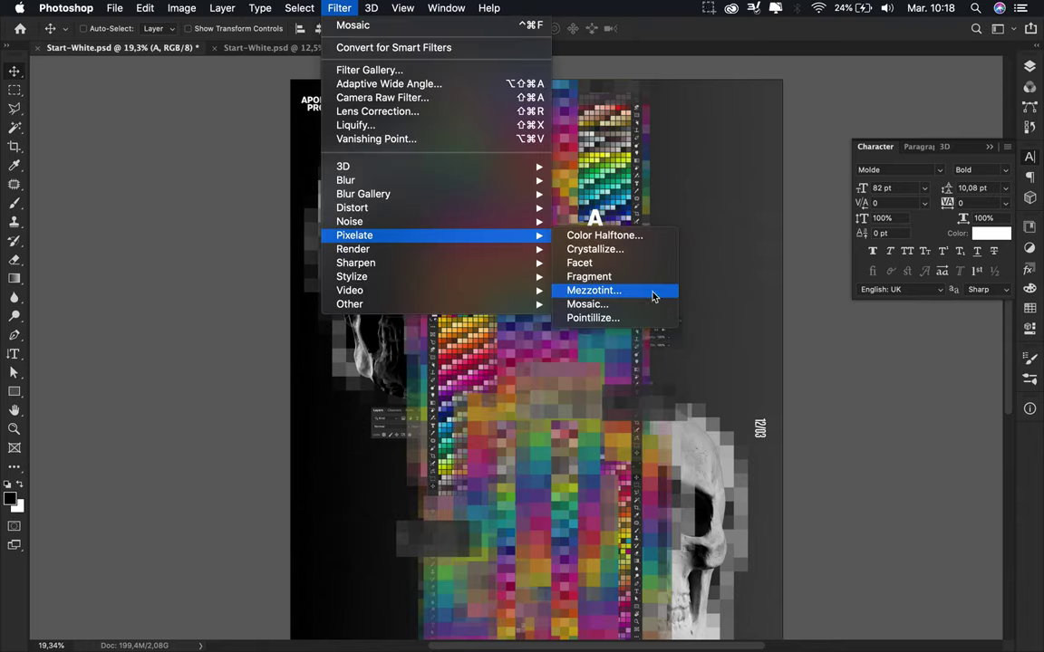
pyautogui.click(589, 290)
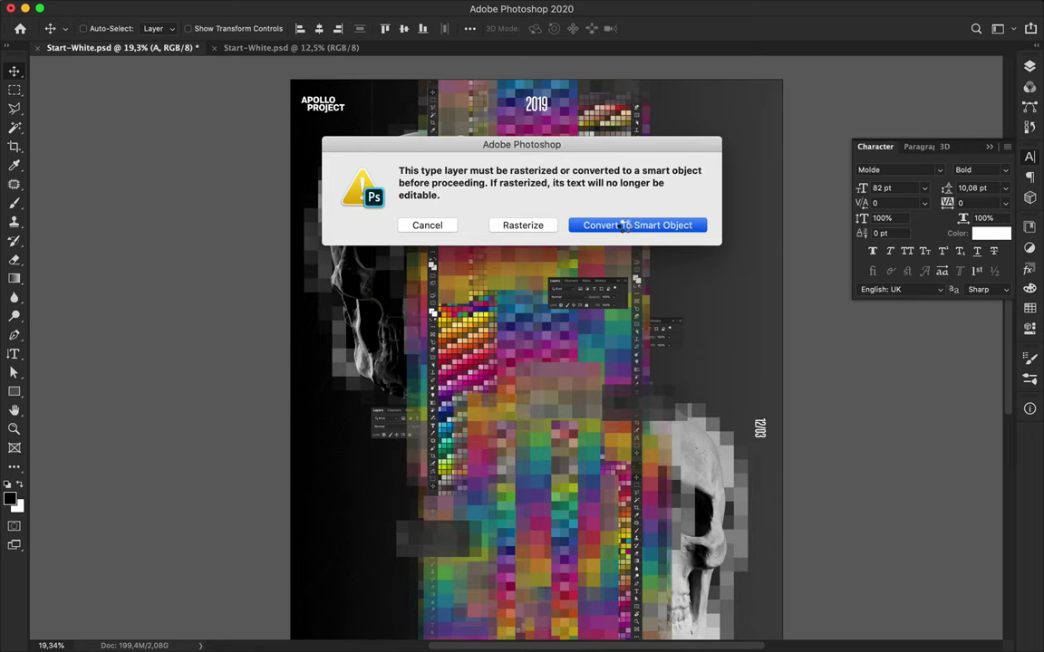
pyautogui.click(624, 225)
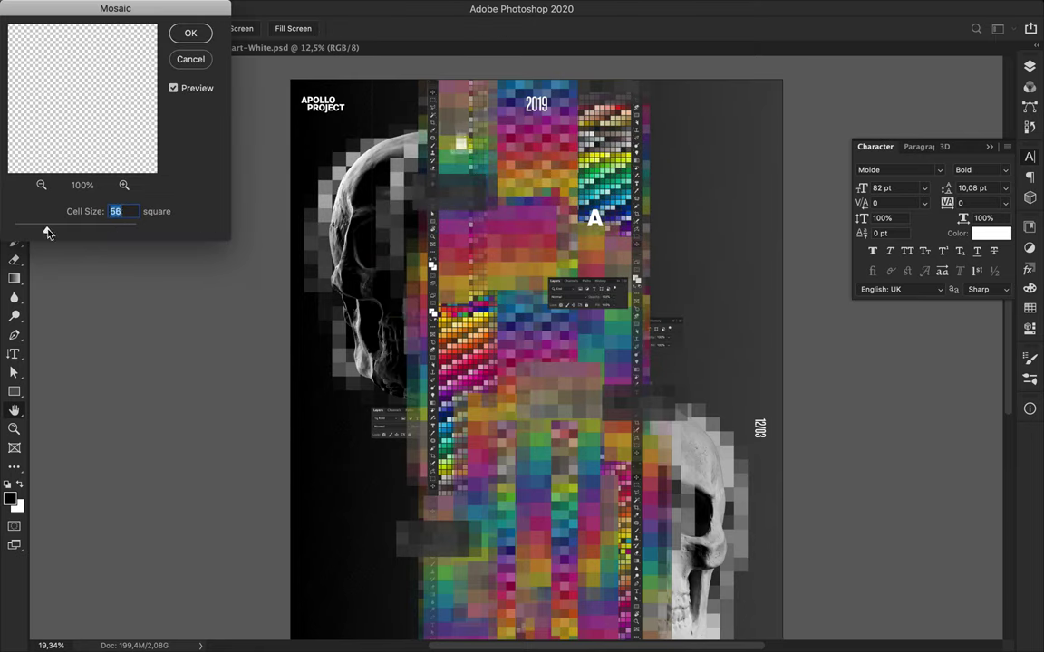
pyautogui.click(192, 32)
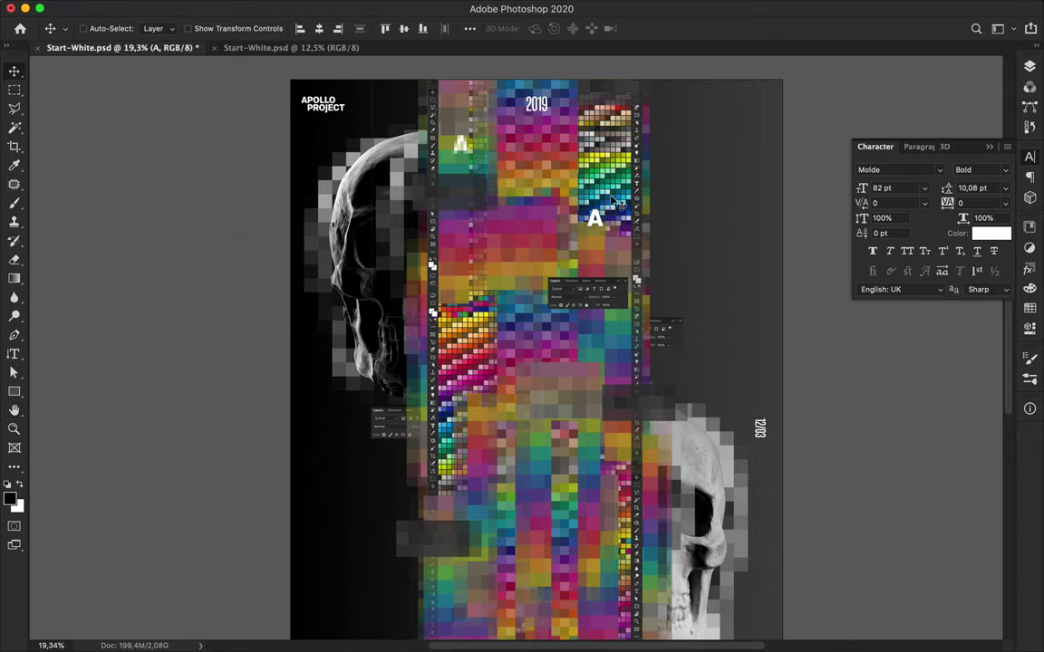
pyautogui.doubleClick(594, 219)
# Retype the second A as P and duplicate it into a letter O.
pyautogui.write('P')
pyautogui.press('Escape')
pyautogui.moveTo(594, 220); pyautogui.dragTo(474, 333)
pyautogui.doubleClick(474, 334)
pyautogui.write('O')
pyautogui.press('Escape')
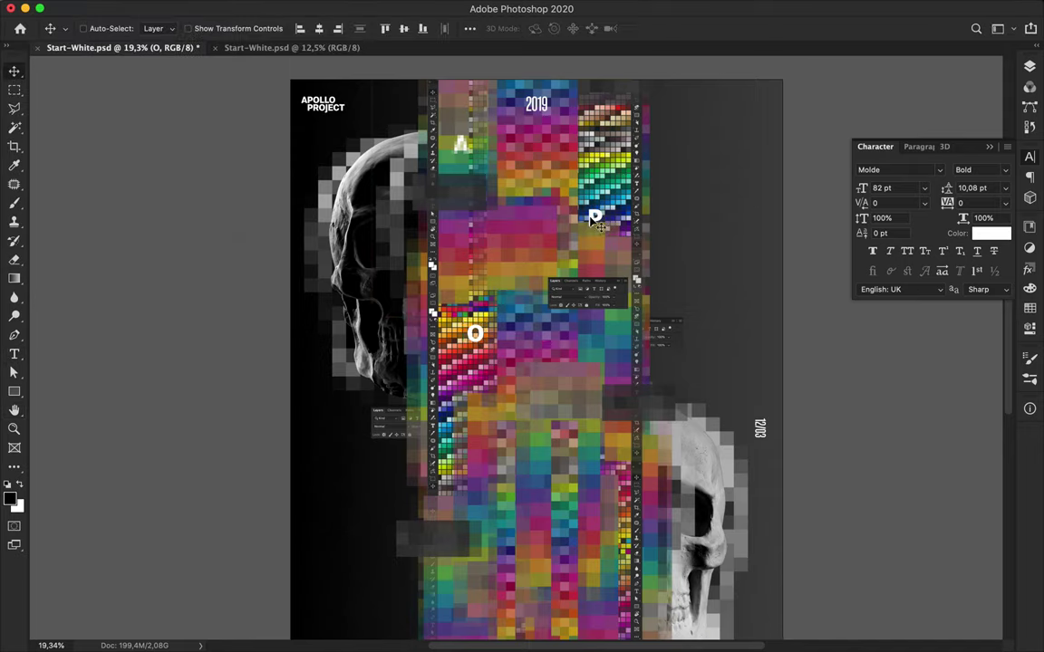
pyautogui.click(345, 9)
pyautogui.click(422, 36)
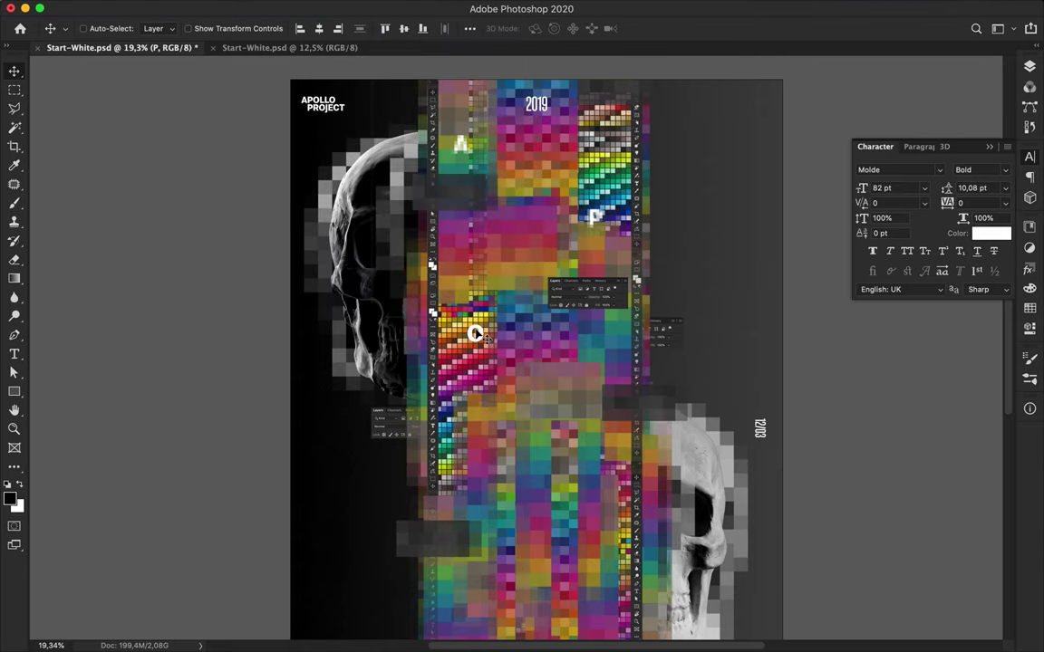
# Duplicate the O into an L, then add another L and O lower down.
pyautogui.moveTo(474, 333); pyautogui.dragTo(563, 417)
pyautogui.doubleClick(564, 417)
pyautogui.write('L')
pyautogui.press('Escape')
pyautogui.click(462, 299)
pyautogui.click(338, 9)
pyautogui.click(338, 7)
pyautogui.click(362, 44)
pyautogui.moveTo(568, 429); pyautogui.dragTo(451, 510)
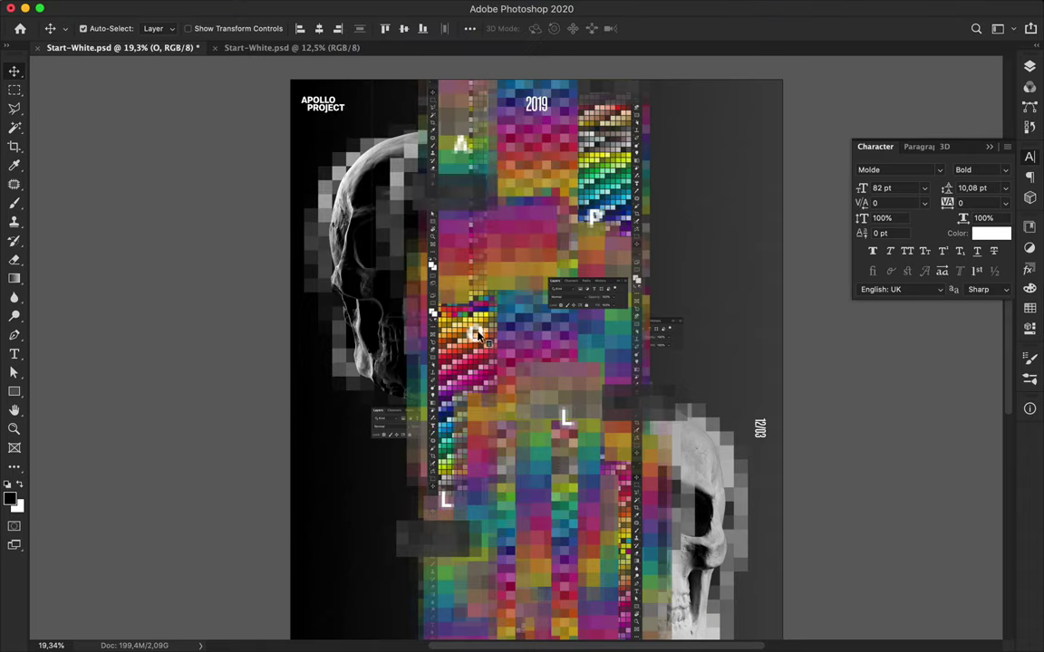
pyautogui.moveTo(481, 337)
pyautogui.mouseDown()
pyautogui.moveTo(632, 591)
pyautogui.moveTo(530, 457)
pyautogui.mouseUp()
pyautogui.click(338, 7)
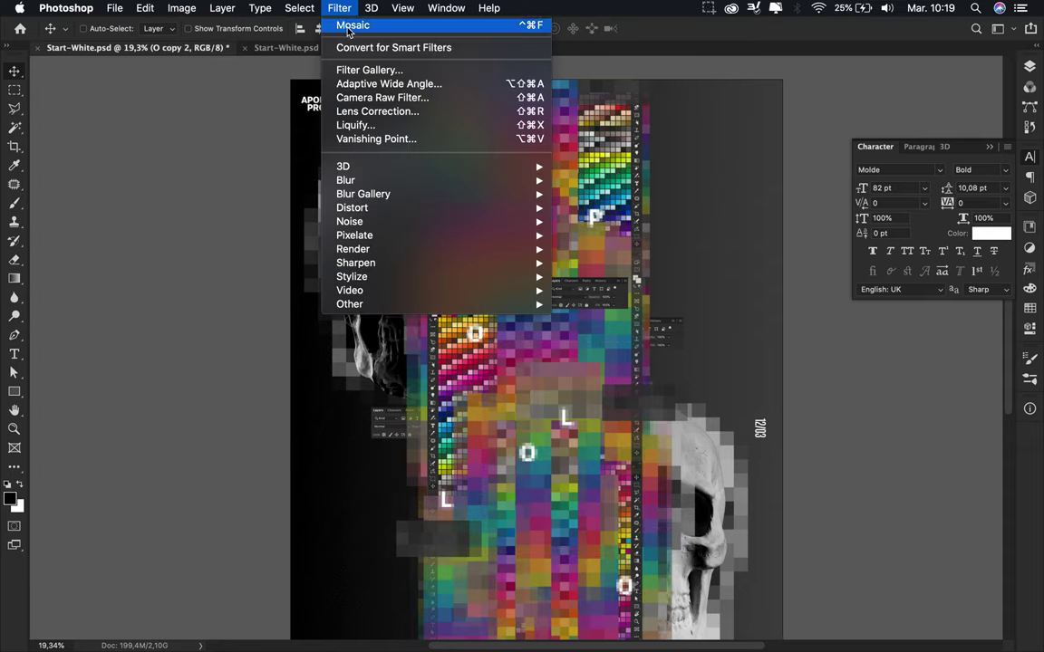
# Reapply Mosaic to the O copy and move both O letters to new spots.
pyautogui.click(351, 25)
pyautogui.moveTo(563, 429); pyautogui.dragTo(614, 584)
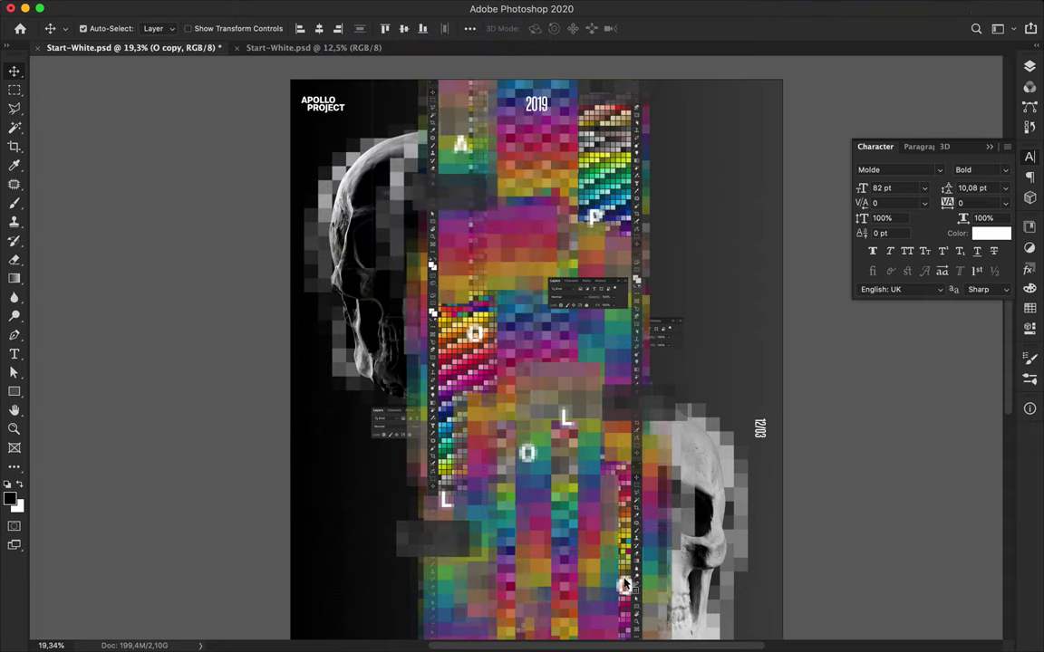
pyautogui.moveTo(614, 584); pyautogui.dragTo(507, 337)
pyautogui.keyDown('ctrl'); pyautogui.click(532, 417); pyautogui.keyUp('ctrl')
pyautogui.moveTo(533, 417); pyautogui.dragTo(621, 566)
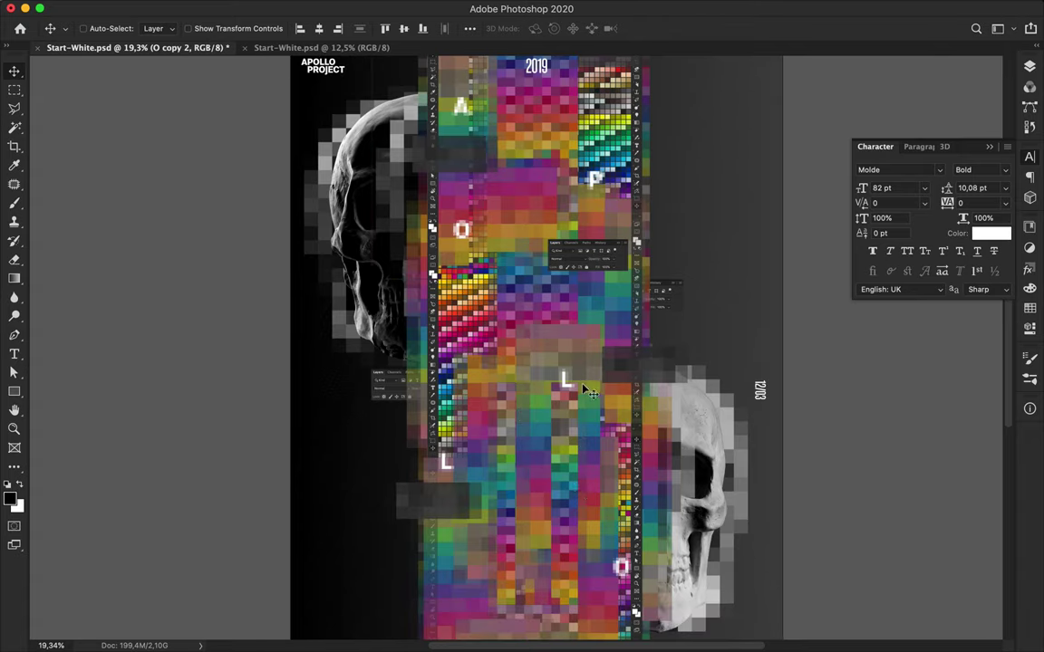
# Pixelate the middle L letter with a Mosaic of cell size 53.
pyautogui.keyDown('ctrl'); pyautogui.click(518, 353); pyautogui.keyUp('ctrl')
pyautogui.click(338, 8)
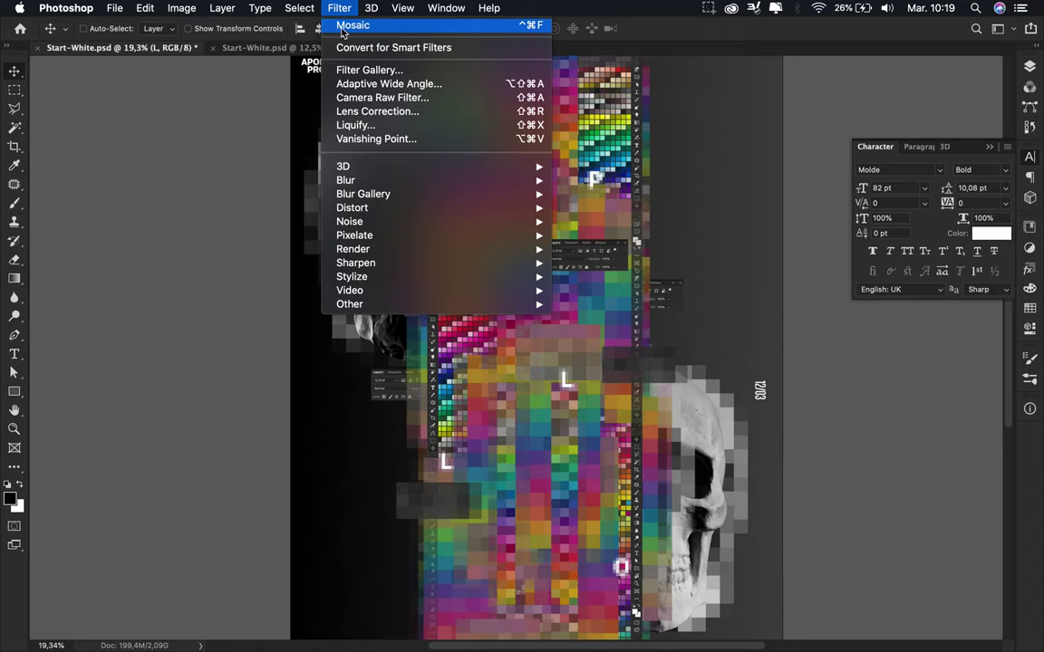
pyautogui.click(352, 25)
pyautogui.click(338, 7)
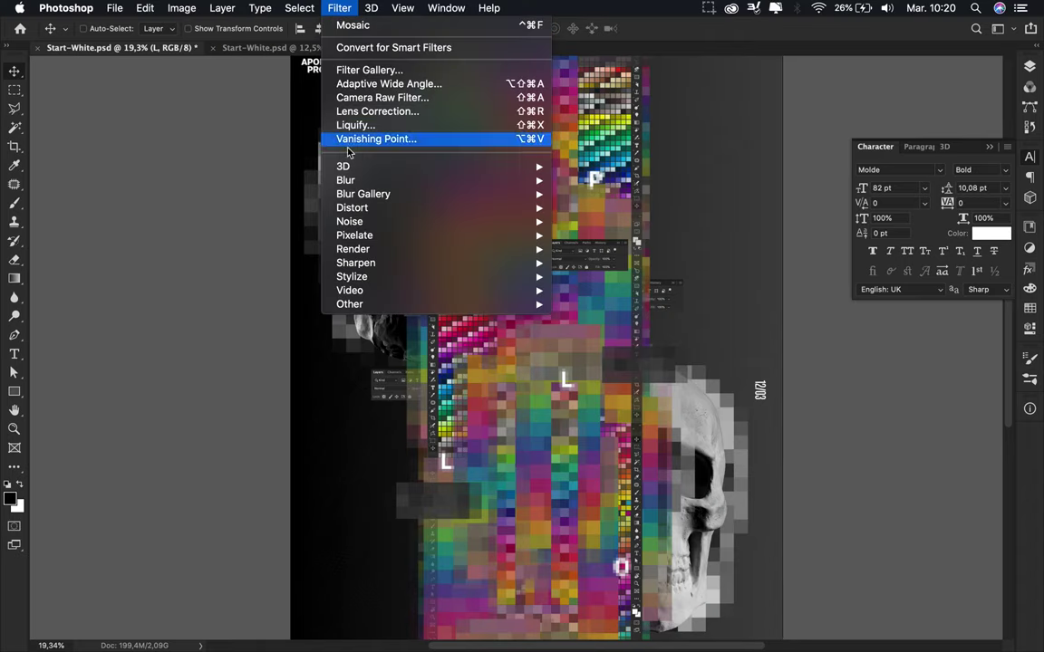
pyautogui.moveTo(354, 235)
pyautogui.click(603, 303)
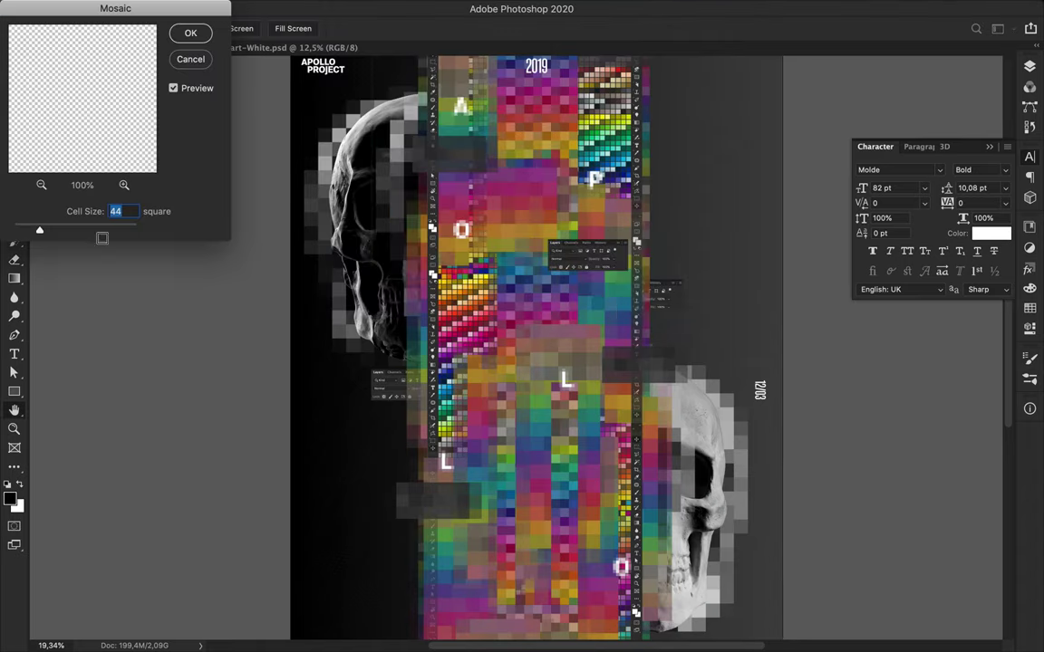
pyautogui.moveTo(41, 231); pyautogui.dragTo(44, 230)
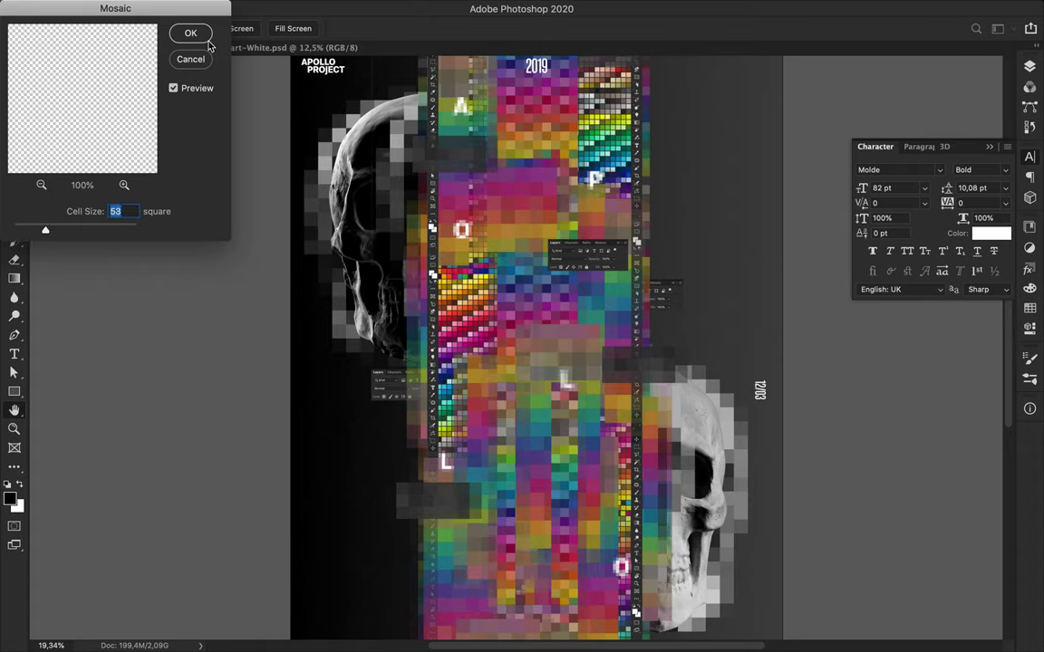
pyautogui.click(191, 34)
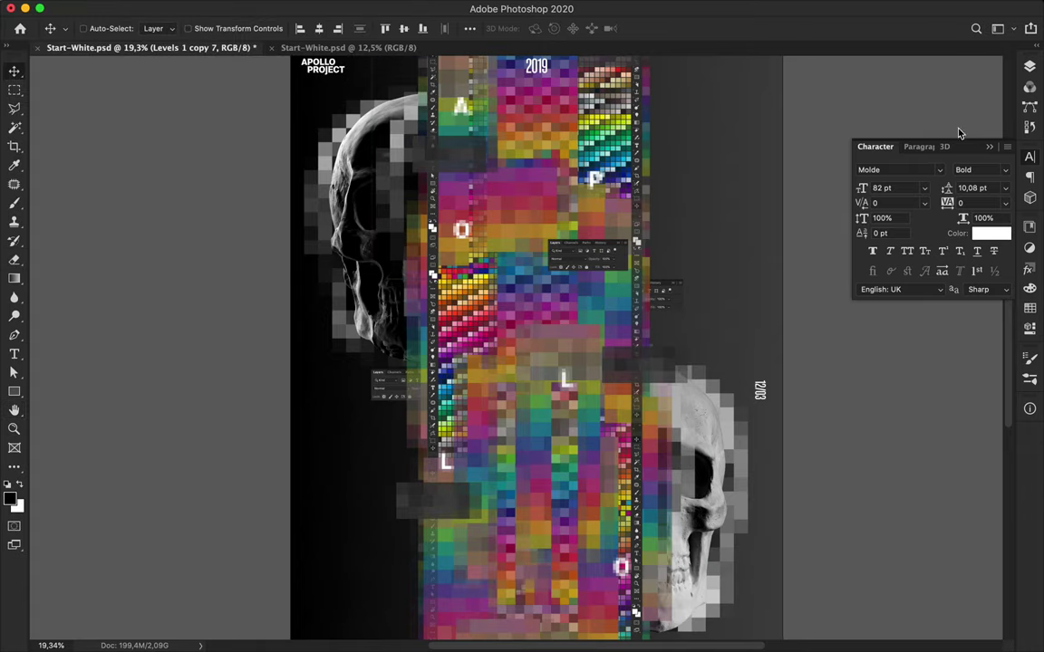
pyautogui.press('F7')
# Move the Levels 1 copy 7 layer down so it sits just above Background.
pyautogui.scroll(-5, 895, 391)
pyautogui.moveTo(895, 237); pyautogui.dragTo(896, 94)
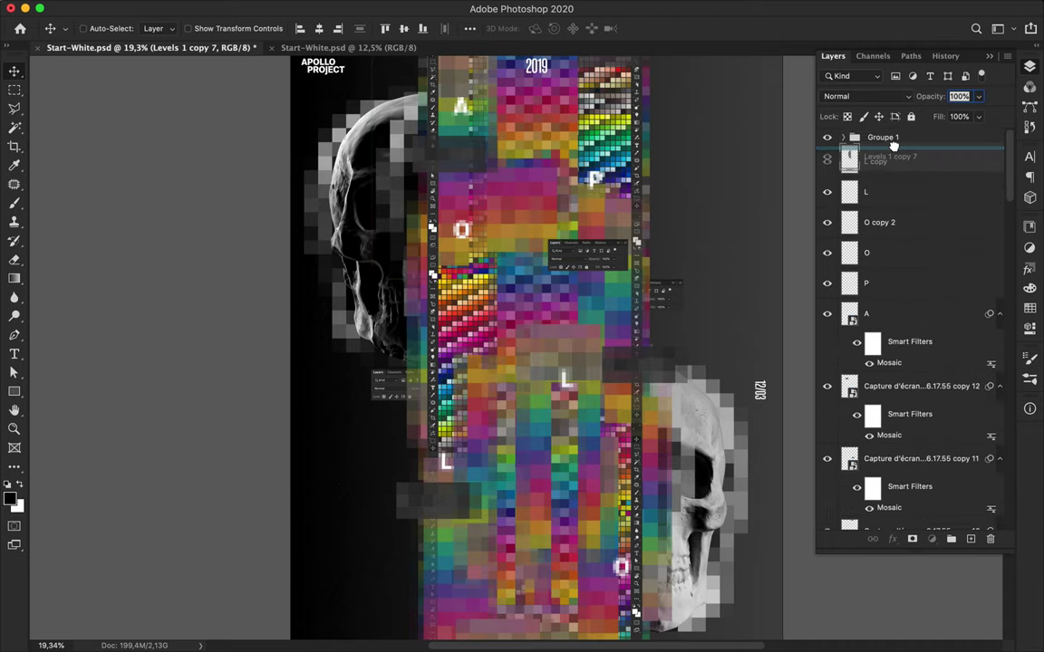
pyautogui.moveTo(896, 94); pyautogui.dragTo(893, 149)
pyautogui.moveTo(471, 254)
pyautogui.mouseDown()
pyautogui.moveTo(597, 117)
pyautogui.moveTo(363, 467)
pyautogui.moveTo(388, 426)
pyautogui.mouseUp()
pyautogui.moveTo(890, 162)
pyautogui.mouseDown()
pyautogui.moveTo(962, 592)
pyautogui.moveTo(849, 500)
pyautogui.mouseUp()
pyautogui.moveTo(343, 428)
pyautogui.mouseDown()
pyautogui.moveTo(405, 458)
pyautogui.moveTo(606, 446)
pyautogui.mouseUp()
# Alt-drag duplicates of the dark screenshot piece to the upper-left, top and lower-left areas.
pyautogui.moveTo(492, 357)
pyautogui.mouseDown()
pyautogui.moveTo(462, 313)
pyautogui.moveTo(390, 284)
pyautogui.moveTo(711, 427)
pyautogui.mouseUp()
pyautogui.moveTo(605, 112)
pyautogui.mouseDown()
pyautogui.moveTo(626, 91)
pyautogui.moveTo(544, 127)
pyautogui.mouseUp()
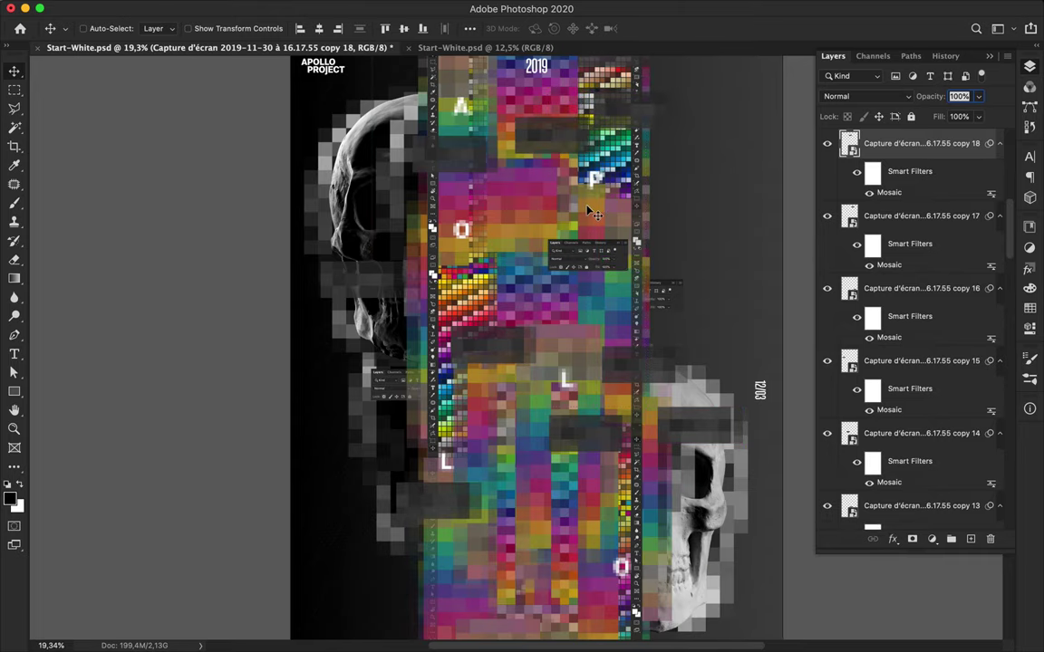
pyautogui.scroll(-2, 594, 213)
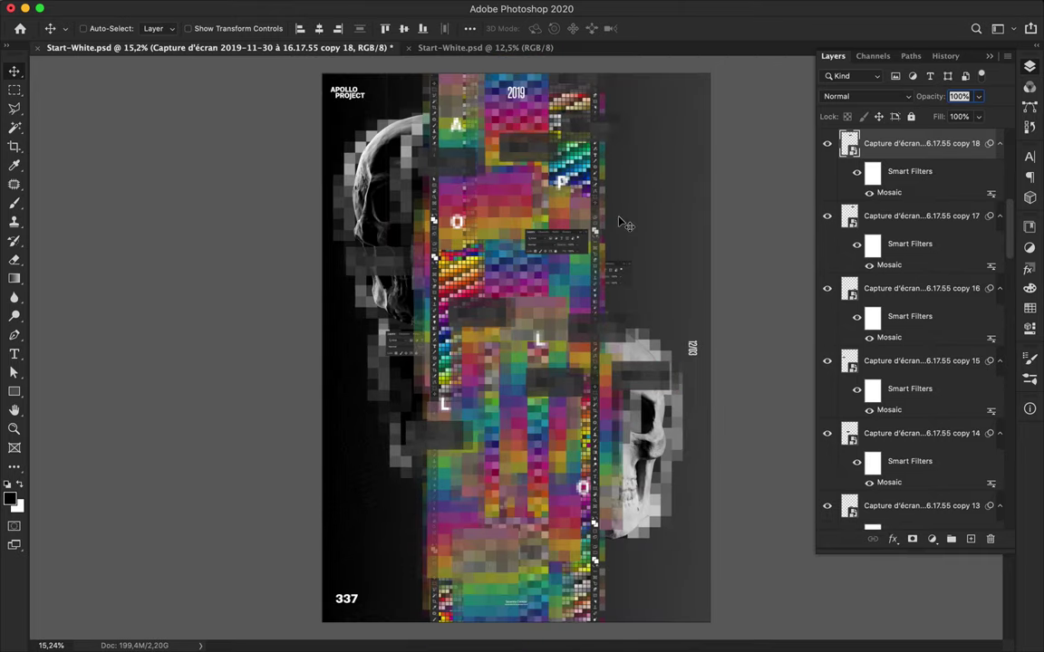
pyautogui.moveTo(564, 240); pyautogui.dragTo(419, 491)
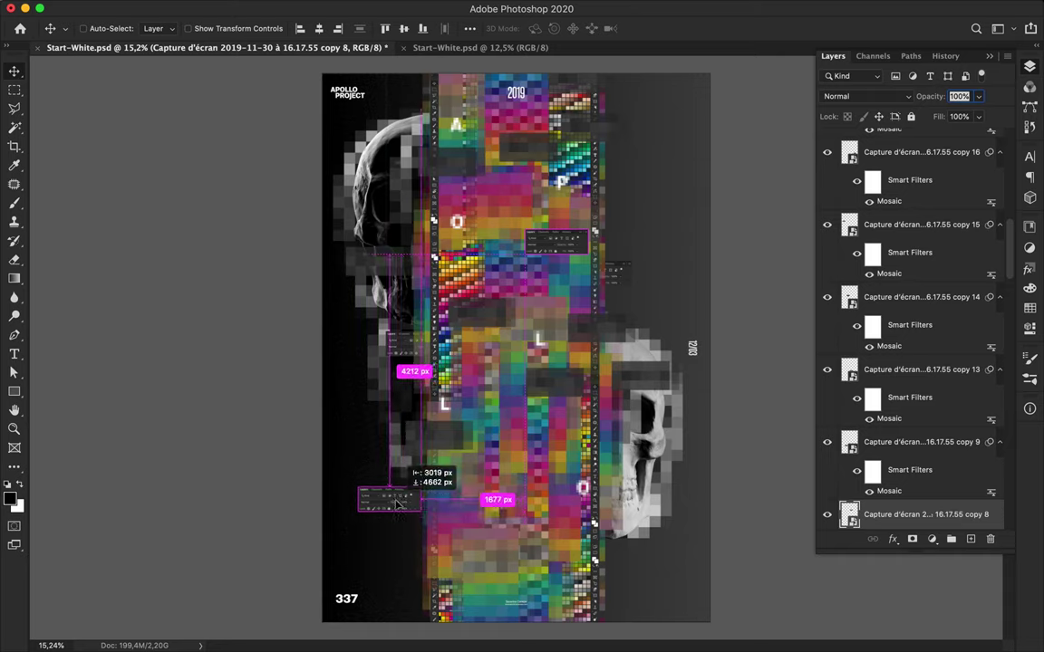
pyautogui.moveTo(925, 514)
pyautogui.mouseDown()
pyautogui.moveTo(944, 540)
pyautogui.moveTo(934, 514)
pyautogui.mouseUp()
# Copy a tall colour-column strip to a new layer over the right skull, with a duplicate over the left.
pyautogui.click(471, 413)
pyautogui.press('m')
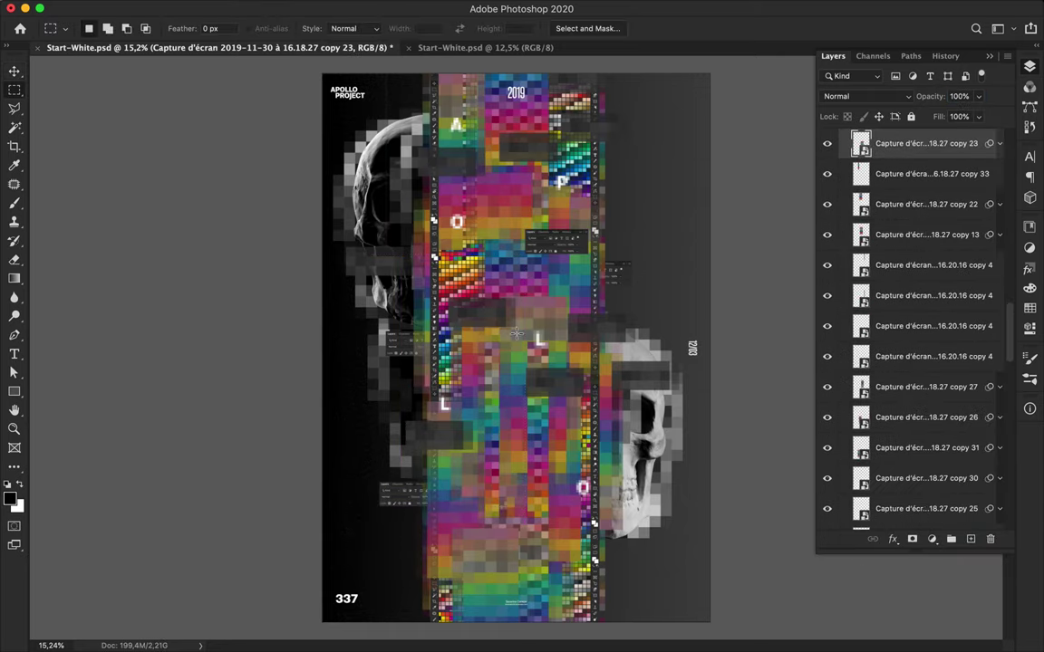
pyautogui.moveTo(471, 235); pyautogui.dragTo(514, 497)
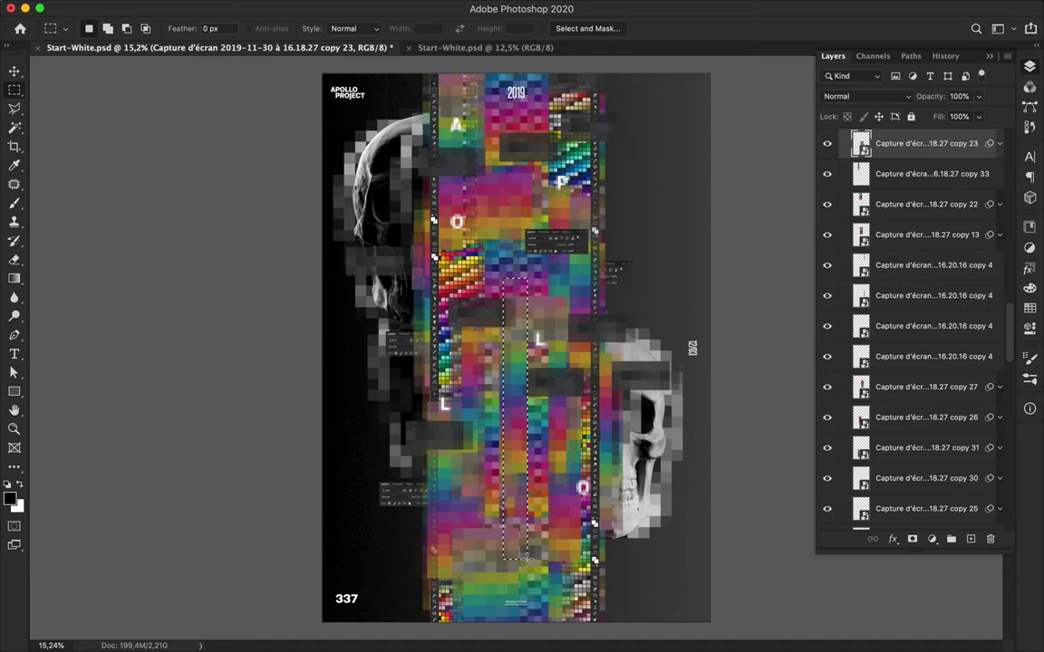
pyautogui.hotkey('ctrl', 'j')
pyautogui.press('v')
pyautogui.moveTo(514, 494); pyautogui.dragTo(641, 405)
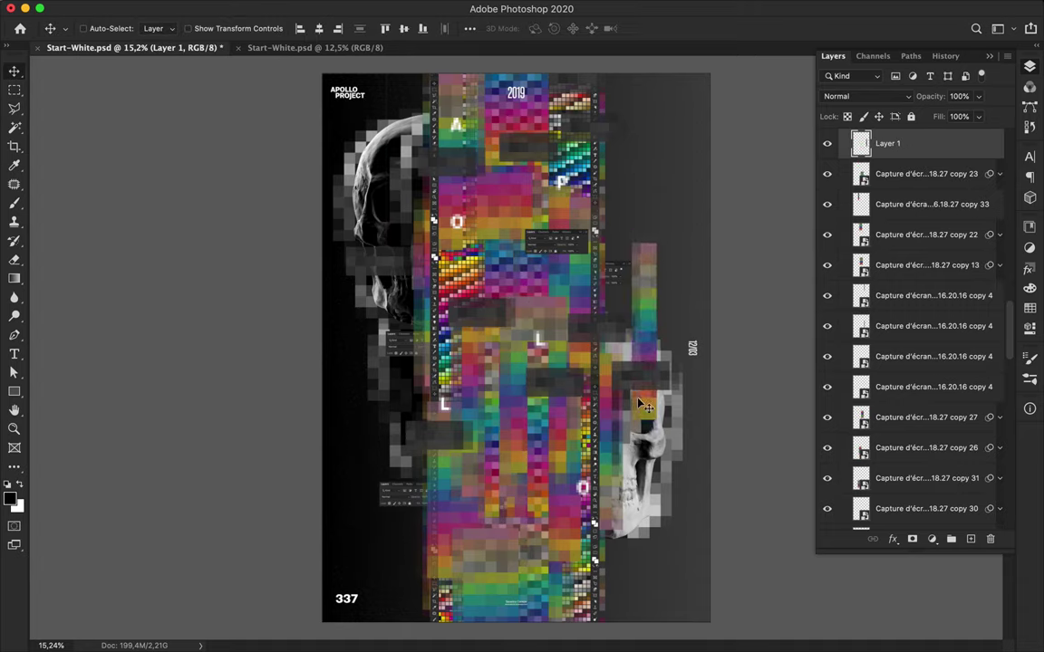
pyautogui.keyDown('alt'); pyautogui.moveTo(648, 350); pyautogui.dragTo(408, 350); pyautogui.keyUp('alt')
# Reposition both strips, place Layer 1 just above Background, and nudge the letter A left.
pyautogui.moveTo(887, 143)
pyautogui.mouseDown()
pyautogui.moveTo(918, 567)
pyautogui.moveTo(915, 442)
pyautogui.mouseUp()
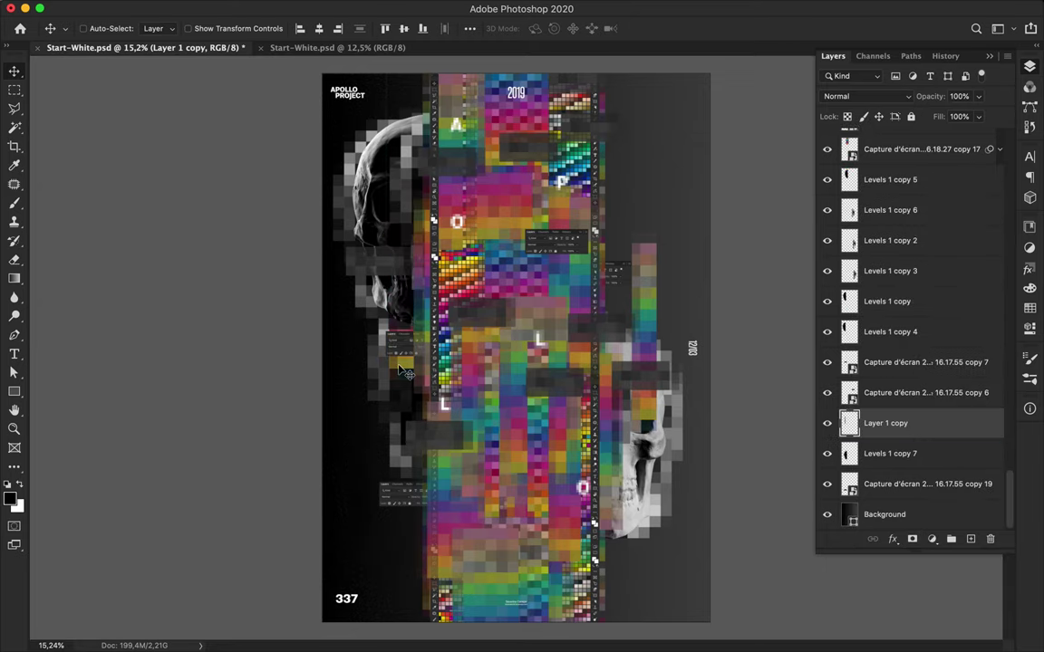
pyautogui.moveTo(405, 371); pyautogui.dragTo(400, 414)
pyautogui.keyDown('super'); pyautogui.moveTo(675, 360); pyautogui.dragTo(622, 329); pyautogui.keyUp('super')
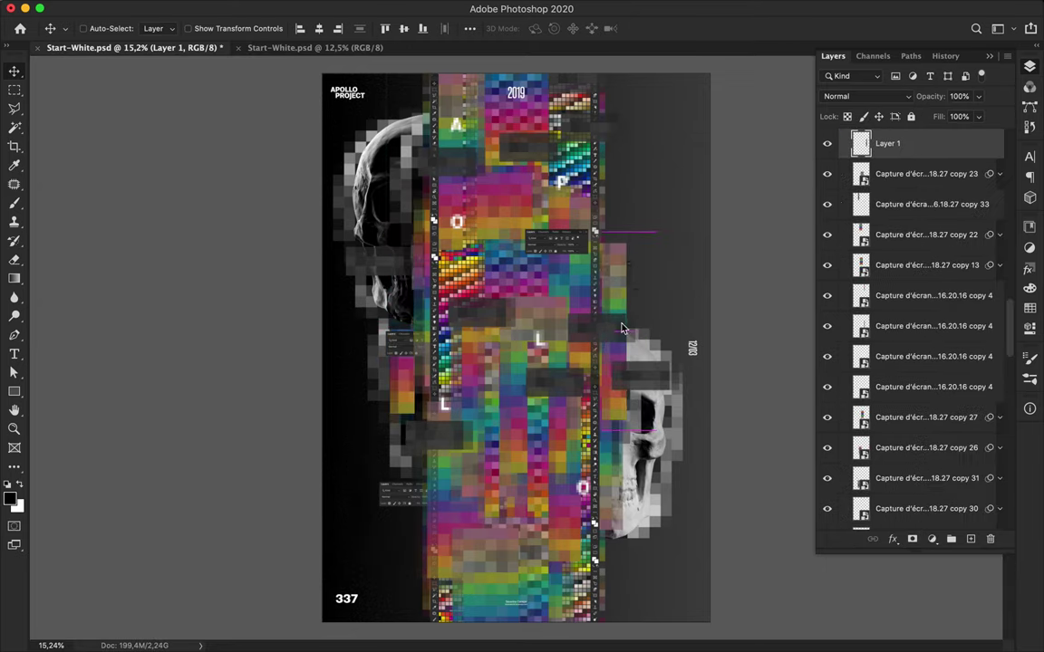
pyautogui.moveTo(909, 153); pyautogui.dragTo(908, 552)
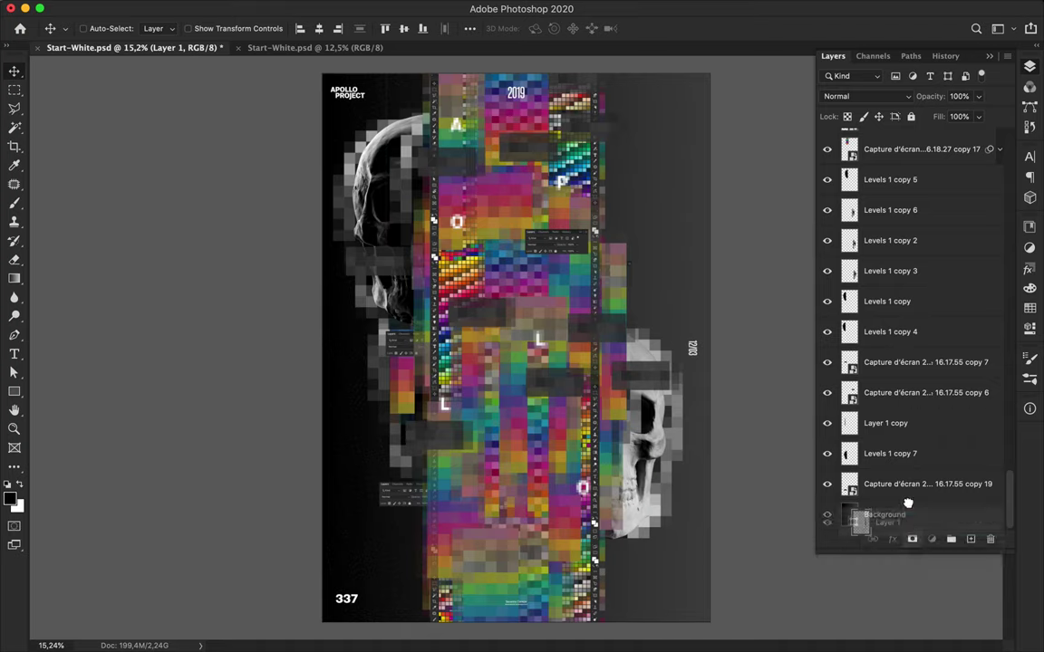
pyautogui.moveTo(908, 552); pyautogui.dragTo(906, 498)
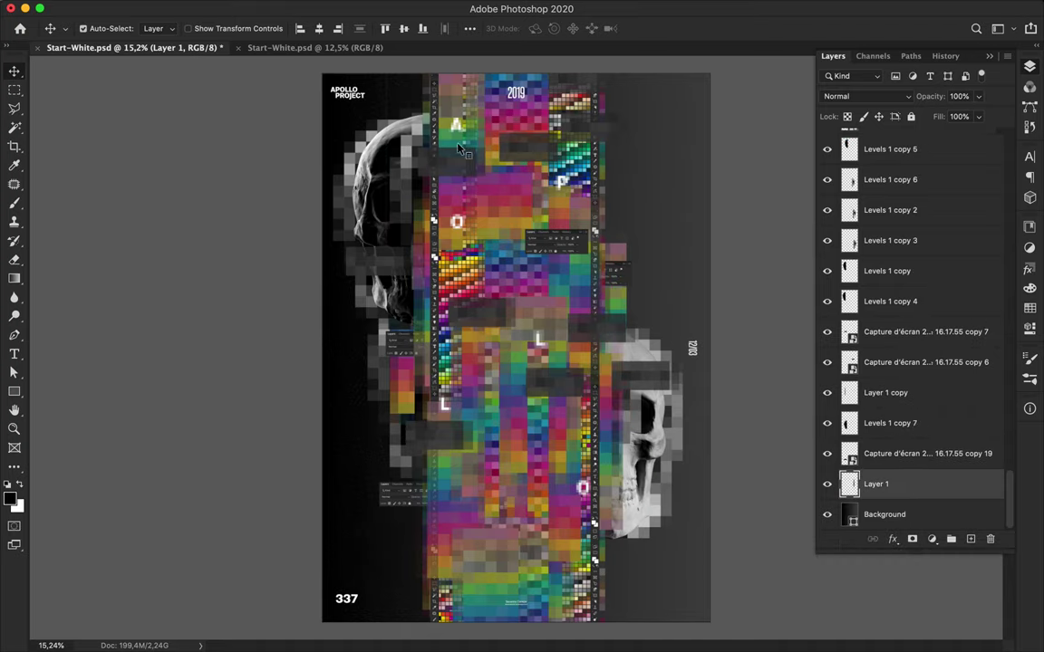
pyautogui.moveTo(456, 125); pyautogui.dragTo(438, 124)
# Shift the O letter up-right, move copies 22 and 24 into place, and save the poster.
pyautogui.moveTo(462, 225); pyautogui.dragTo(492, 202)
pyautogui.moveTo(559, 433); pyautogui.dragTo(584, 621)
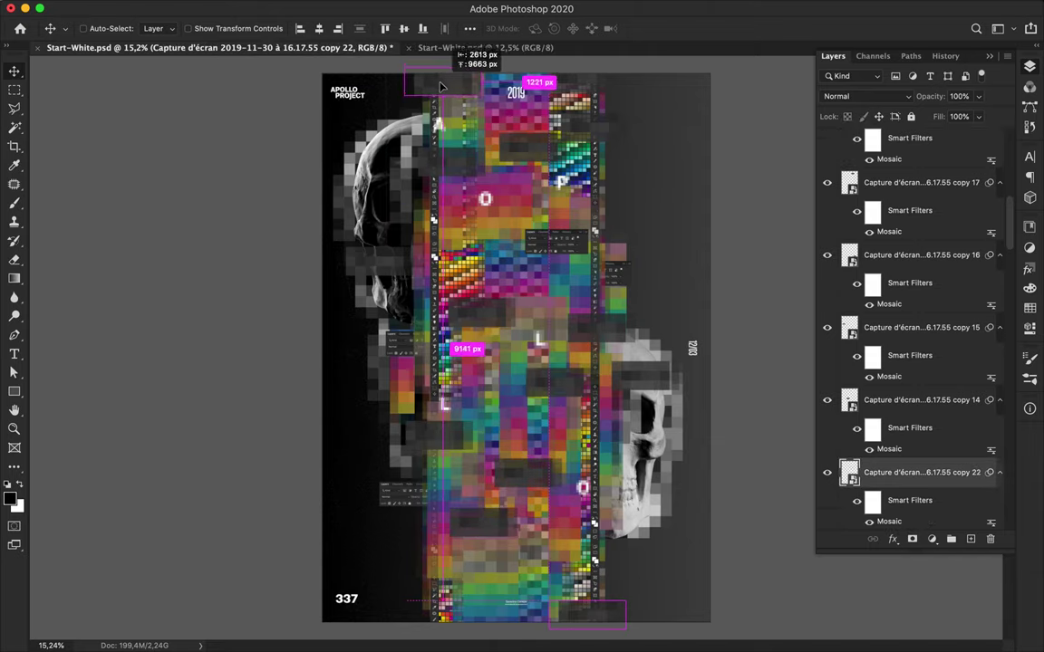
pyautogui.moveTo(426, 77); pyautogui.dragTo(459, 362)
pyautogui.hotkey('ctrl', 's')
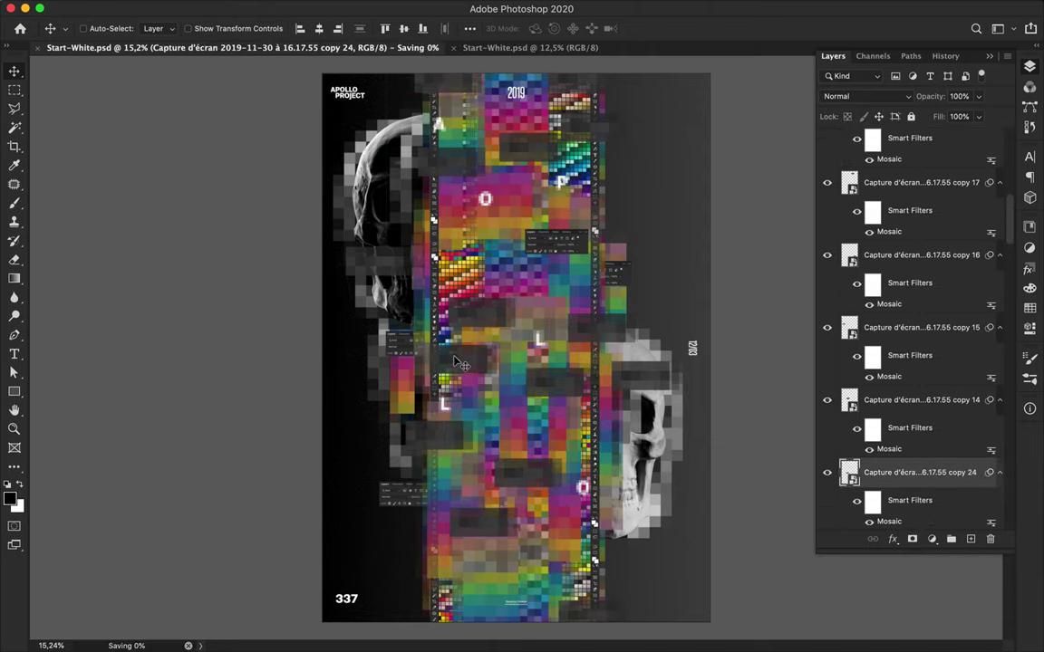
pyautogui.click(704, 8)
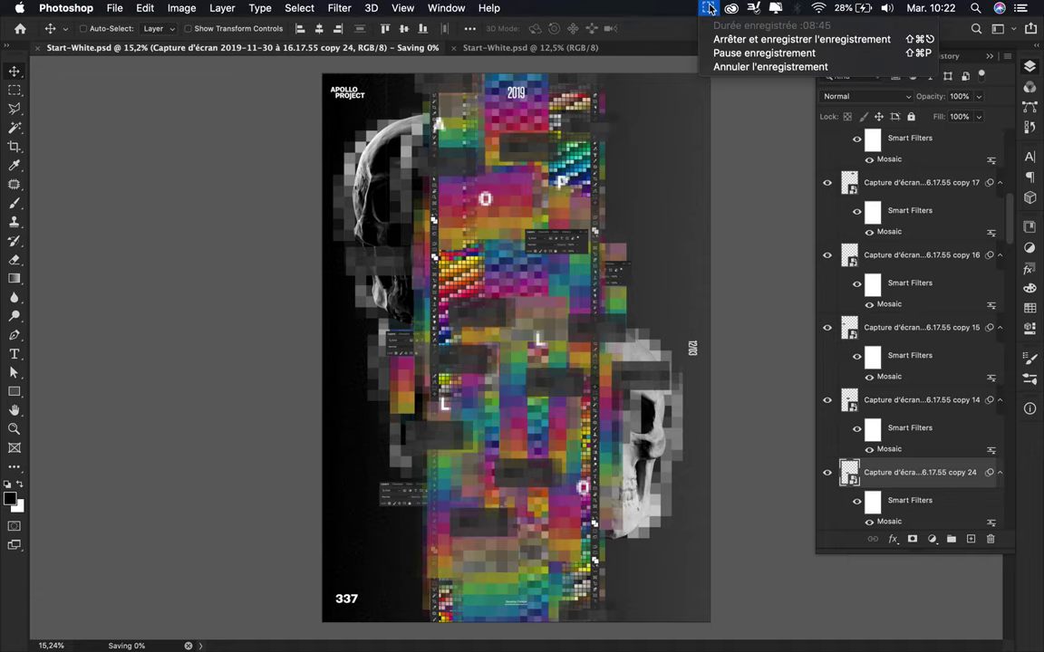